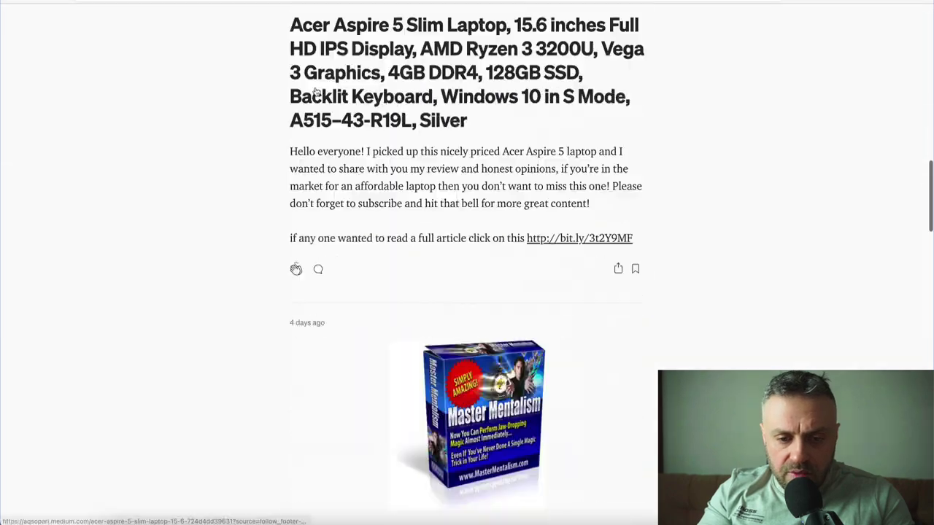
Examine the Dropshipping-University PLATINUM article, including its feature list, affiliate link, tags and other posts by the author
{"action": "scroll", "coordinate": [316, 91], "scroll_direction": "up", "scroll_amount": 15}
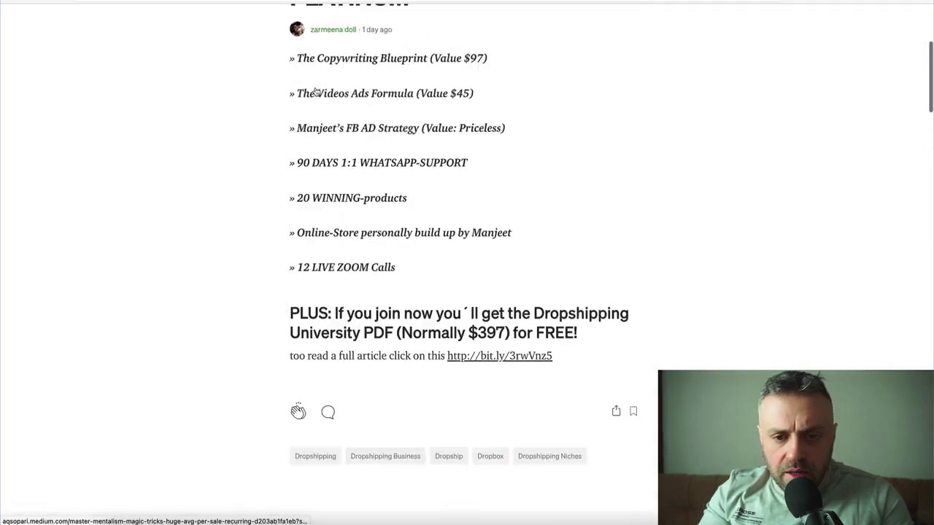
{"action": "scroll", "coordinate": [318, 102], "scroll_direction": "down", "scroll_amount": 5}
{"action": "scroll", "coordinate": [318, 102], "scroll_direction": "up", "scroll_amount": 5}
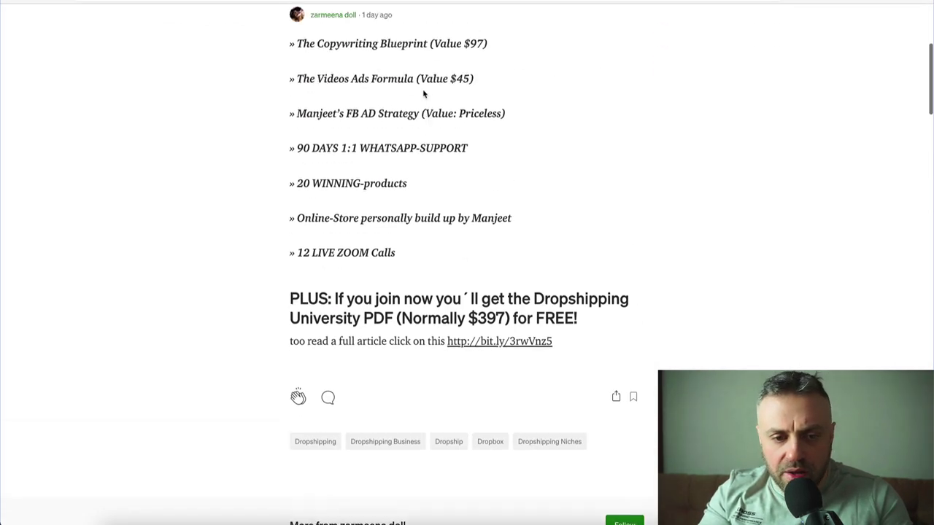
{"action": "scroll", "coordinate": [399, 84], "scroll_direction": "up", "scroll_amount": 2}
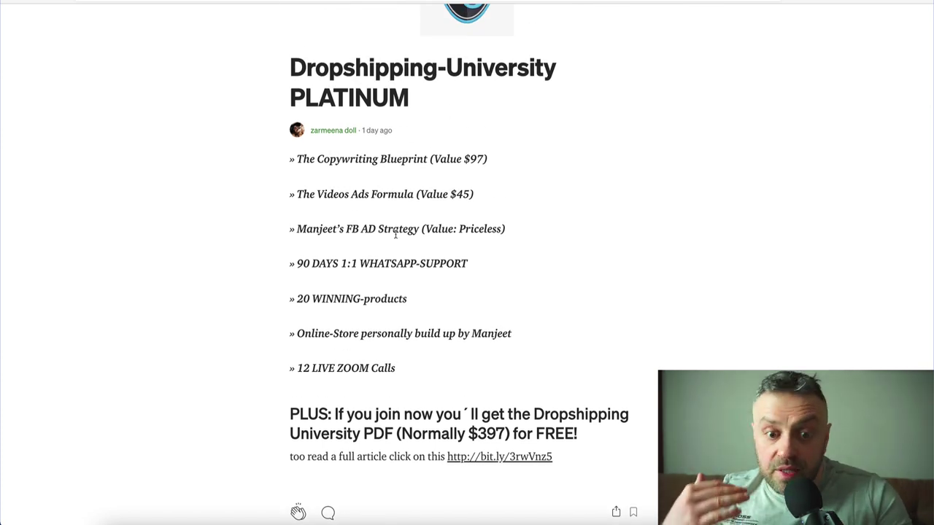
{"action": "scroll", "coordinate": [399, 244], "scroll_direction": "down", "scroll_amount": 4}
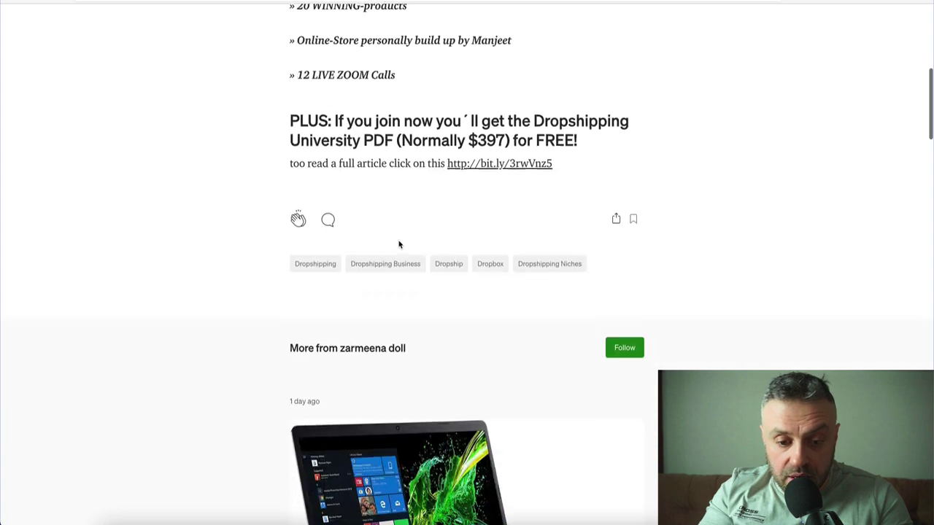
{"action": "scroll", "coordinate": [554, 167], "scroll_direction": "up", "scroll_amount": 6}
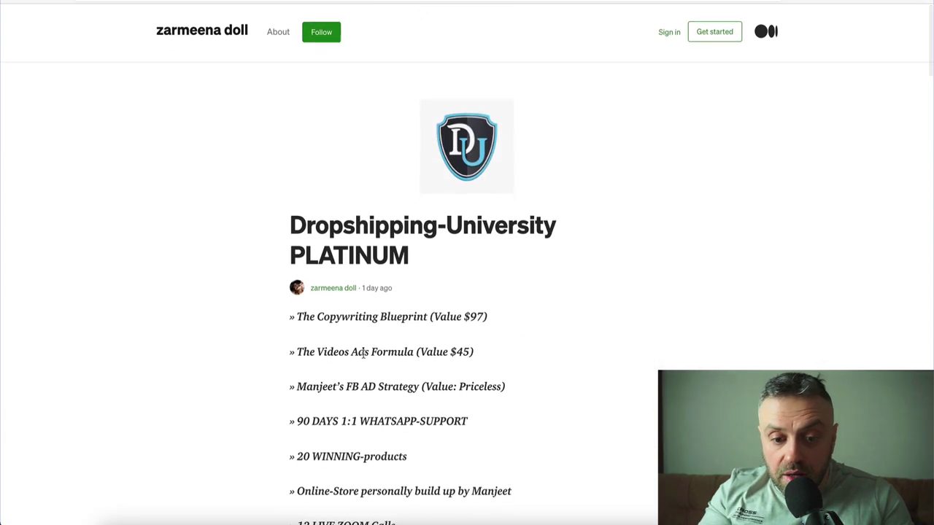
{"action": "scroll", "coordinate": [436, 269], "scroll_direction": "down", "scroll_amount": 3}
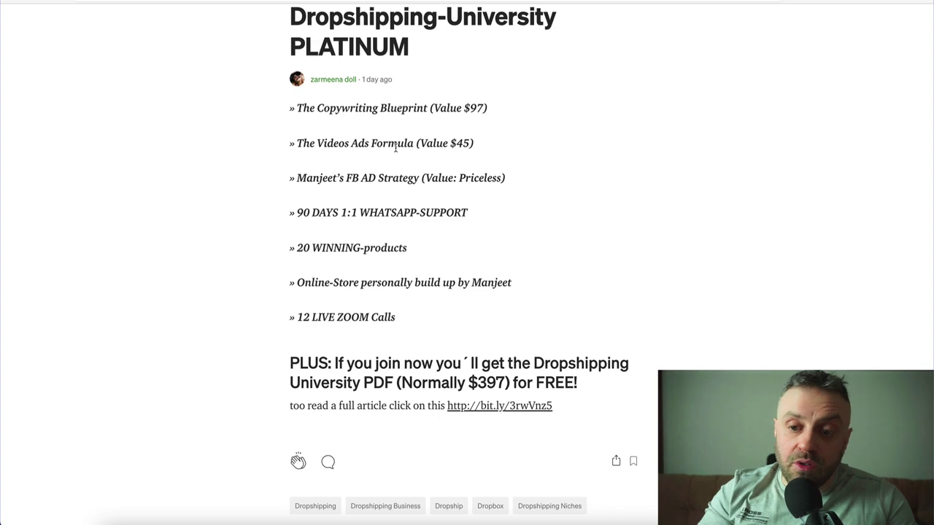
{"action": "scroll", "coordinate": [396, 145], "scroll_direction": "up", "scroll_amount": 3}
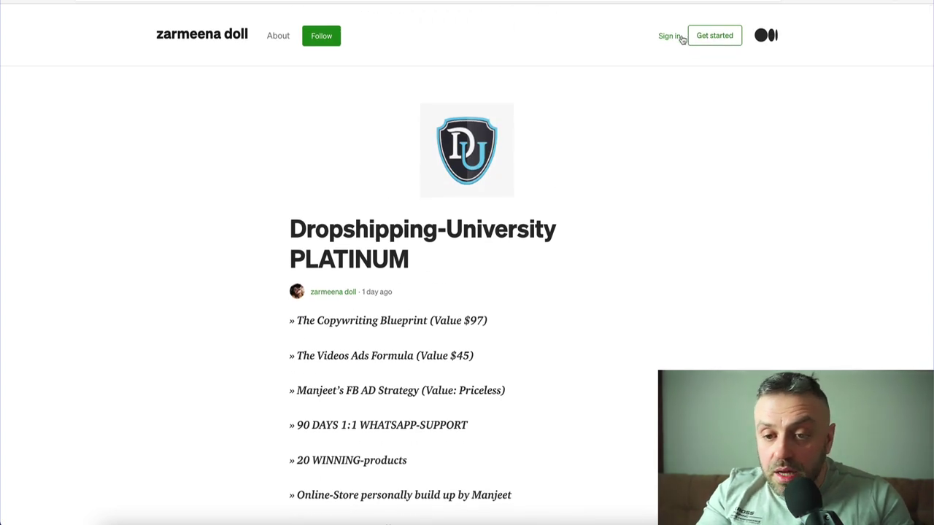
{"action": "scroll", "coordinate": [686, 264], "scroll_direction": "down", "scroll_amount": 1}
{"action": "scroll", "coordinate": [686, 264], "scroll_direction": "down", "scroll_amount": 2}
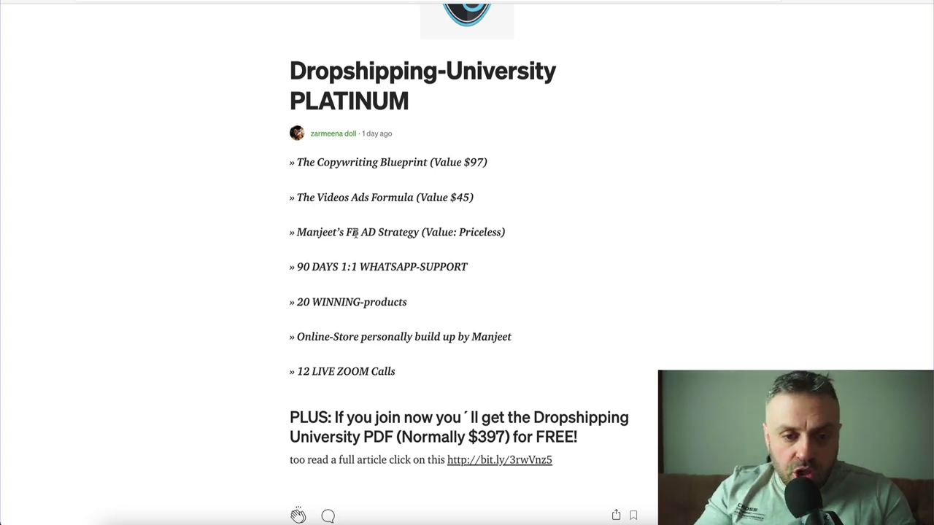
{"action": "left_click_drag", "start_coordinate": [290, 60], "coordinate": [601, 471]}
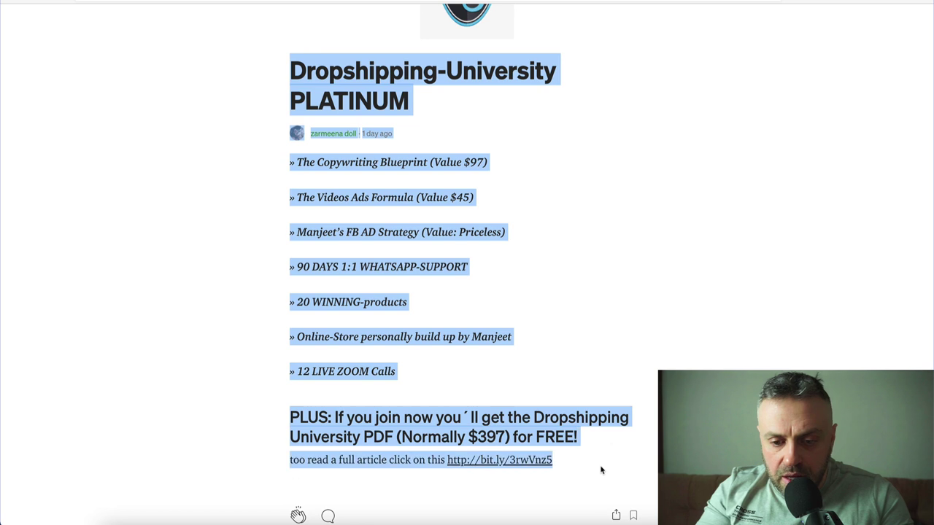
{"action": "left_click", "coordinate": [601, 470]}
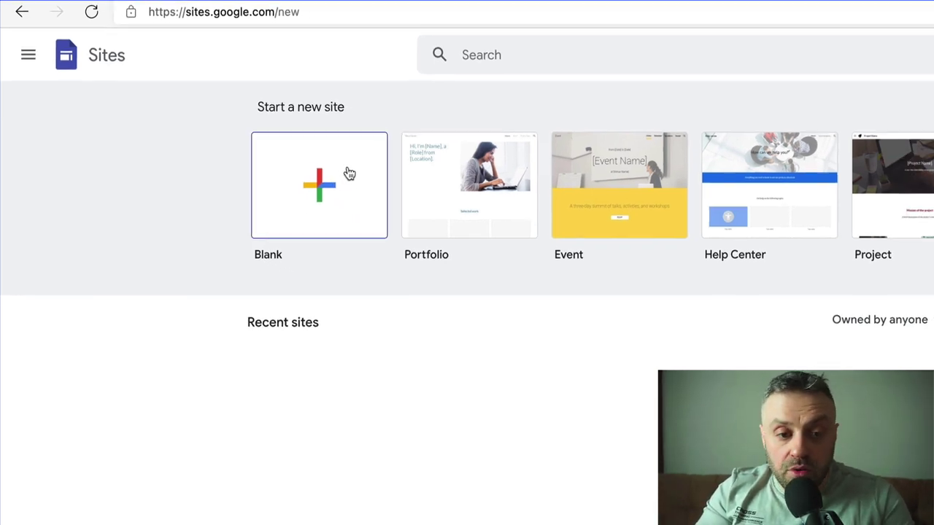
Create a blank site in Google Sites and set its page title to "Build Your Own DropShipping Business"
{"action": "left_click", "coordinate": [285, 159]}
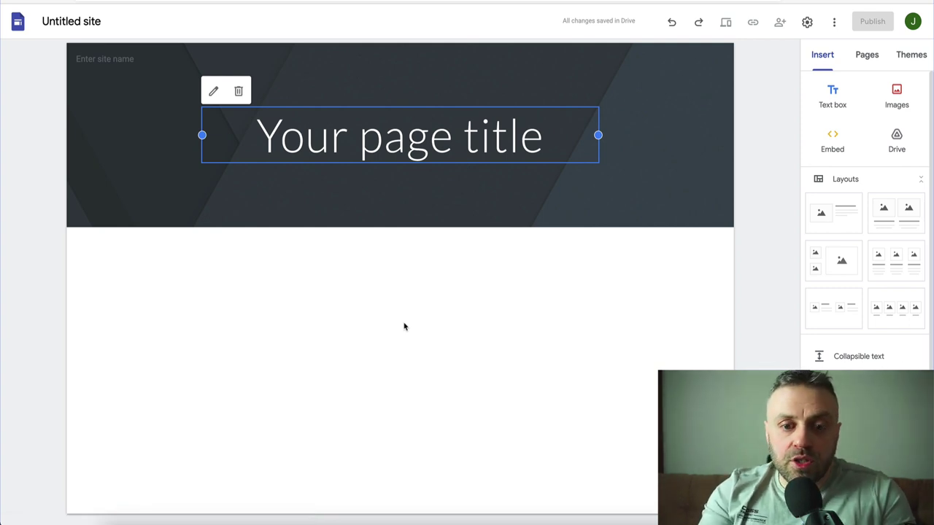
{"action": "left_click", "coordinate": [383, 153]}
{"action": "triple_click", "coordinate": [421, 144]}
{"action": "type", "text": "Buildi"}
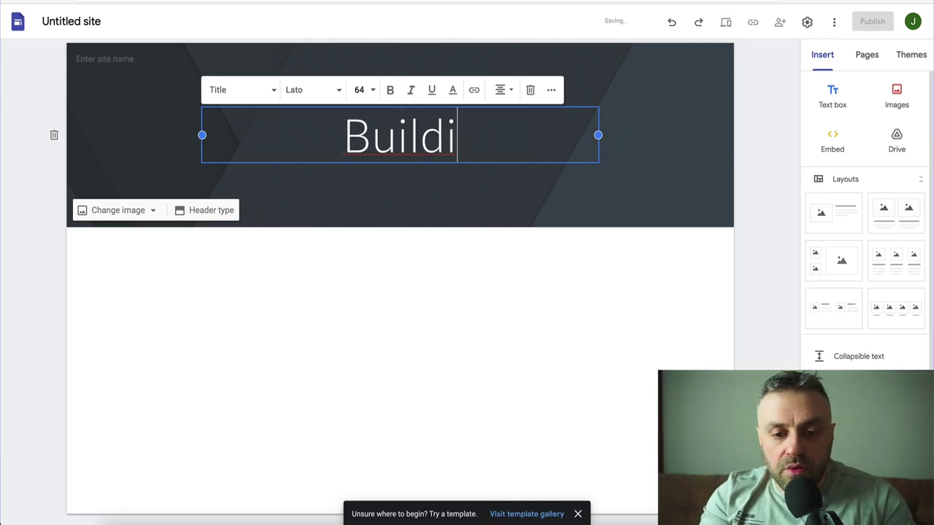
{"action": "key", "text": "BackSpace"}
{"action": "type", "text": "Y"}
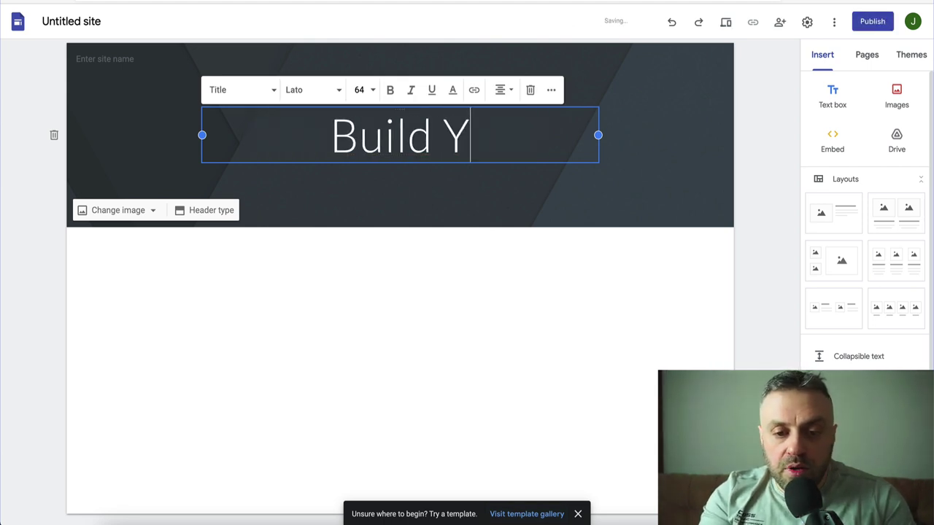
{"action": "type", "text": "our Own Drop"}
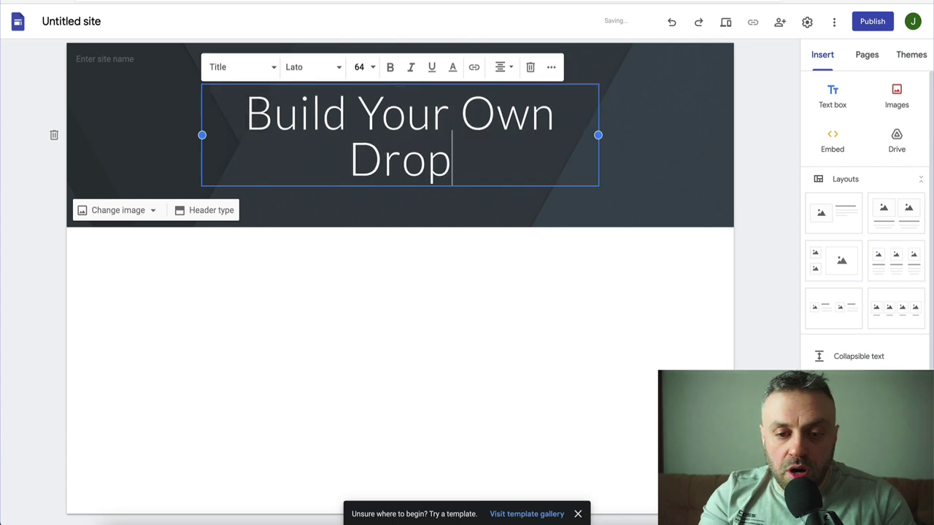
{"action": "type", "text": "Shipping Business"}
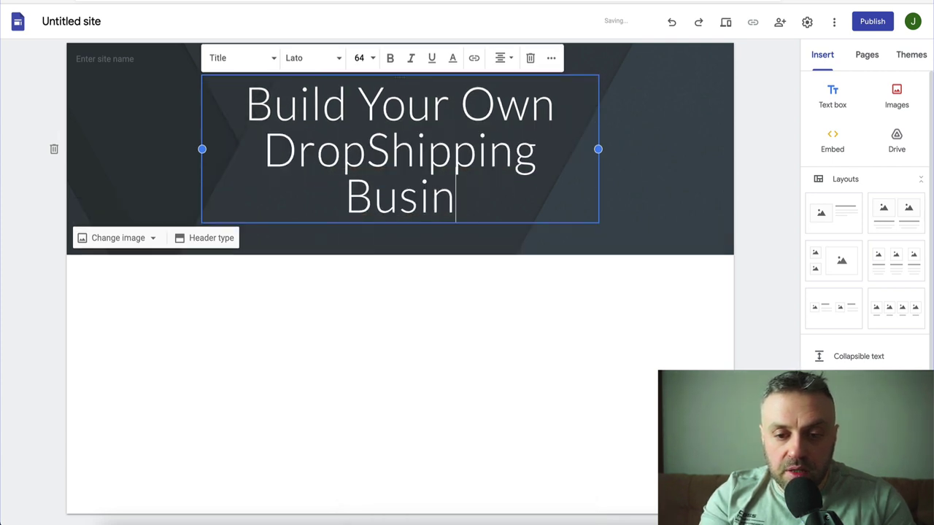
{"action": "left_click", "coordinate": [398, 291]}
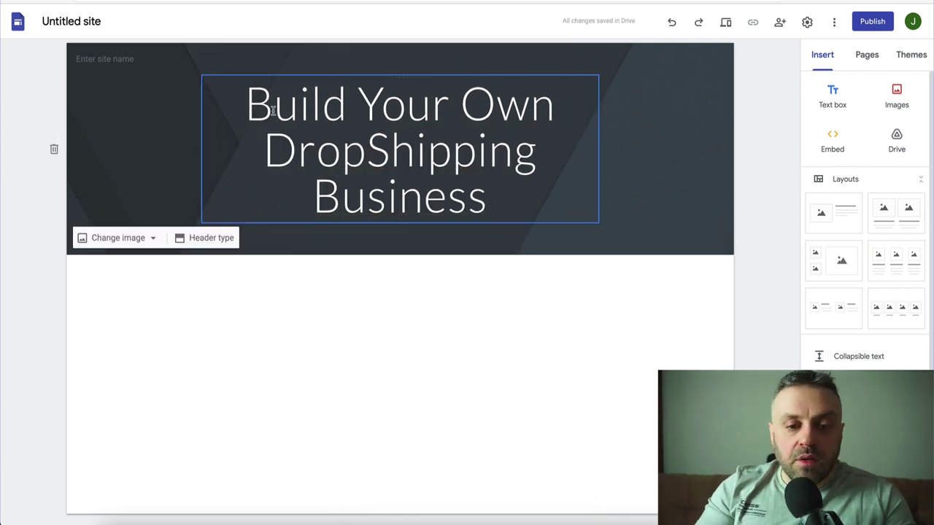
Extend the page title with "in 30 Days" after "Business"
{"action": "left_click", "coordinate": [501, 175]}
{"action": "left_click", "coordinate": [501, 198]}
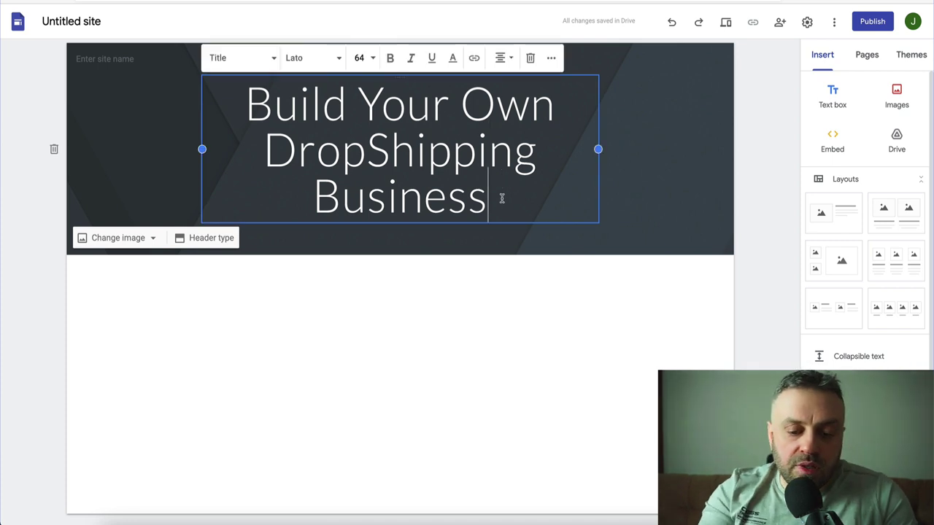
{"action": "type", "text": "in 7 Days"}
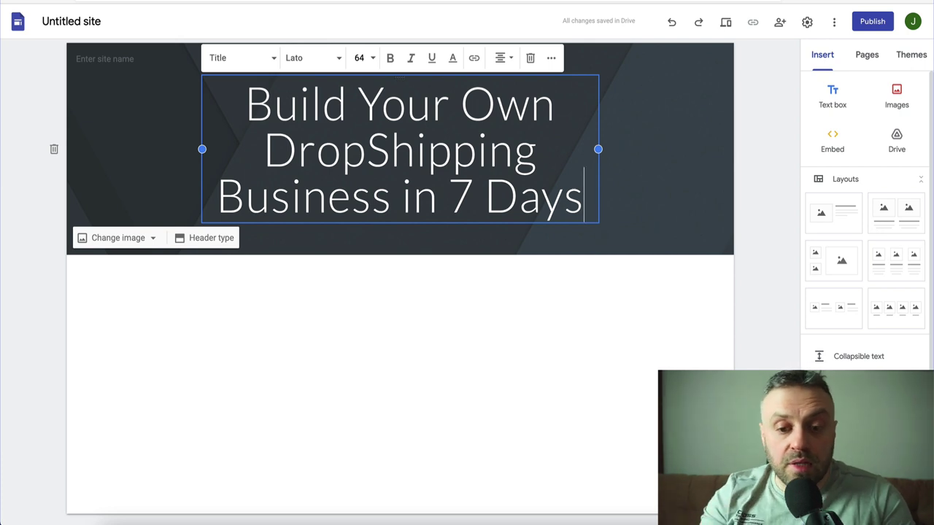
{"action": "left_click", "coordinate": [475, 197]}
{"action": "key", "text": "BackSpace"}
{"action": "type", "text": "30"}
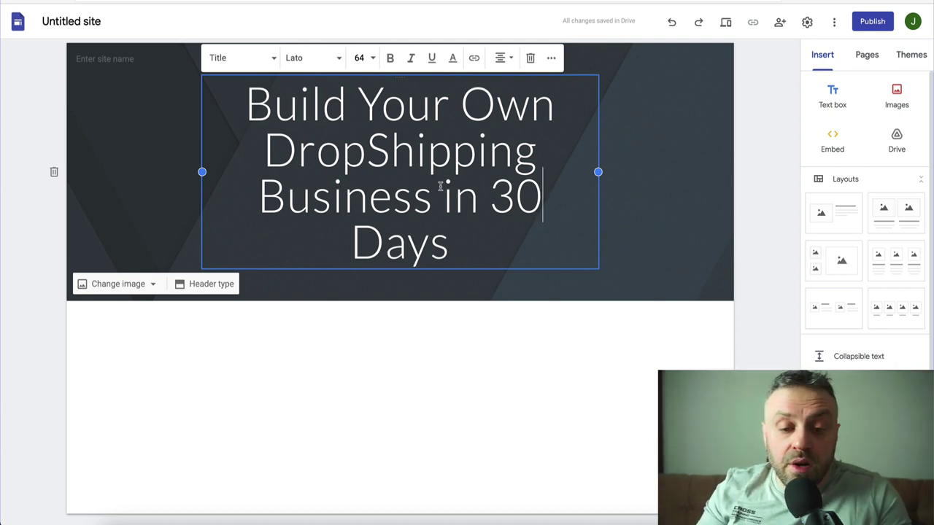
Widen the title box on both sides to nearly the full banner width and make the whole title bold
{"action": "left_click_drag", "start_coordinate": [599, 173], "coordinate": [701, 176]}
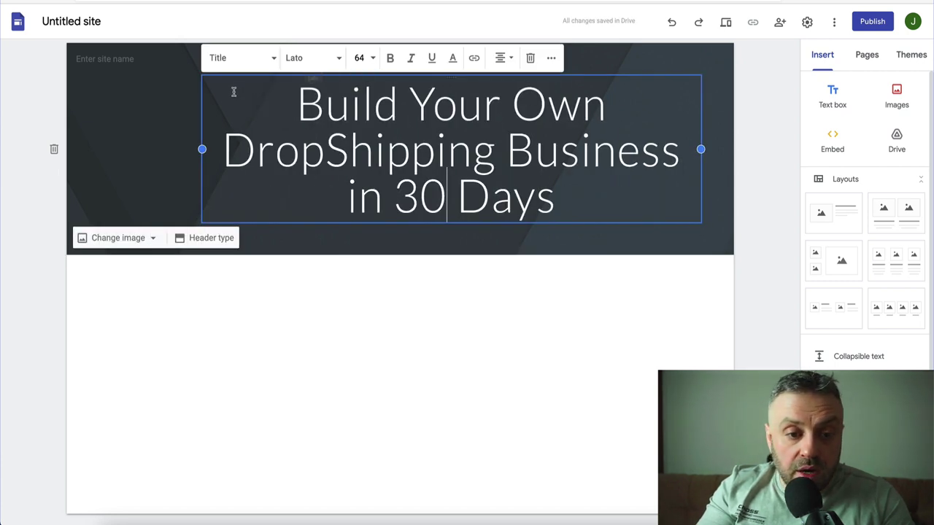
{"action": "left_click_drag", "start_coordinate": [202, 148], "coordinate": [99, 149]}
{"action": "key", "text": "ctrl+a"}
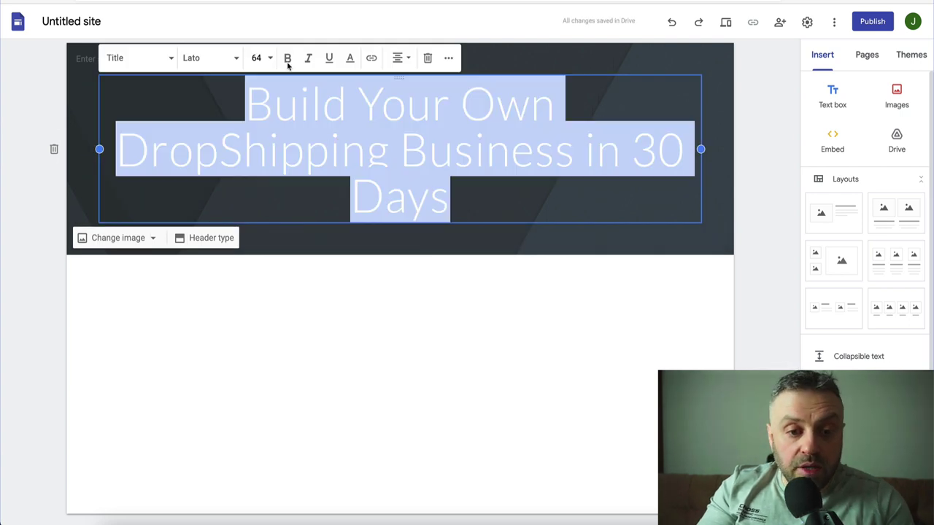
{"action": "left_click", "coordinate": [287, 58]}
{"action": "left_click", "coordinate": [384, 120]}
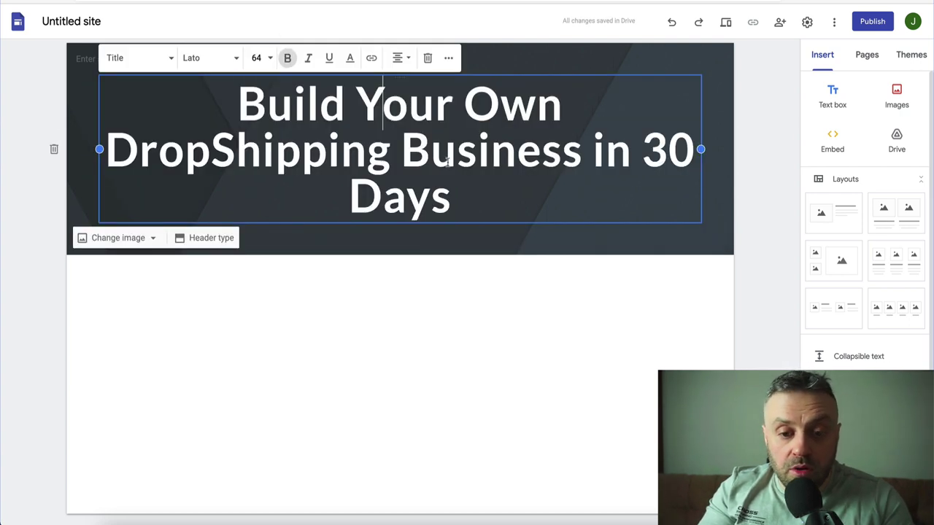
Insert a line break before "30 Days" in the title, without starting a new paragraph
{"action": "left_click", "coordinate": [642, 153]}
{"action": "key", "text": "Return"}
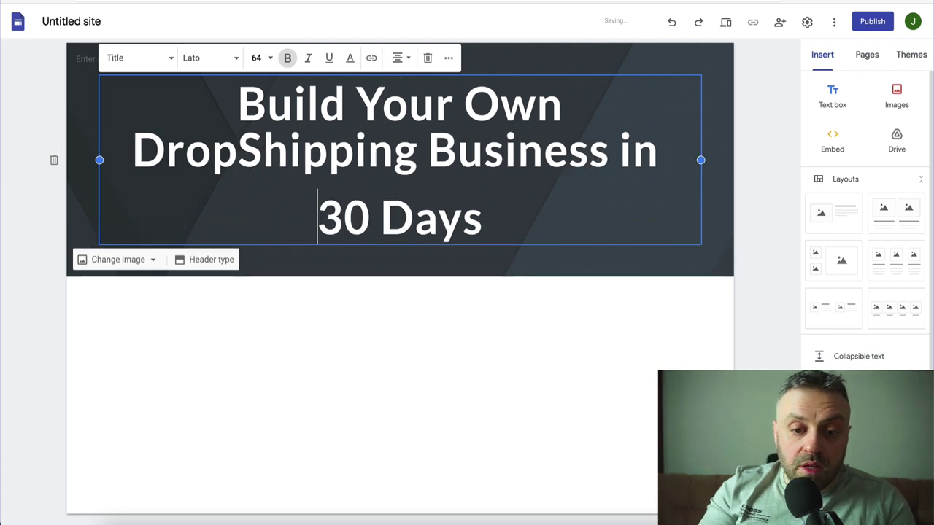
{"action": "key", "text": "BackSpace"}
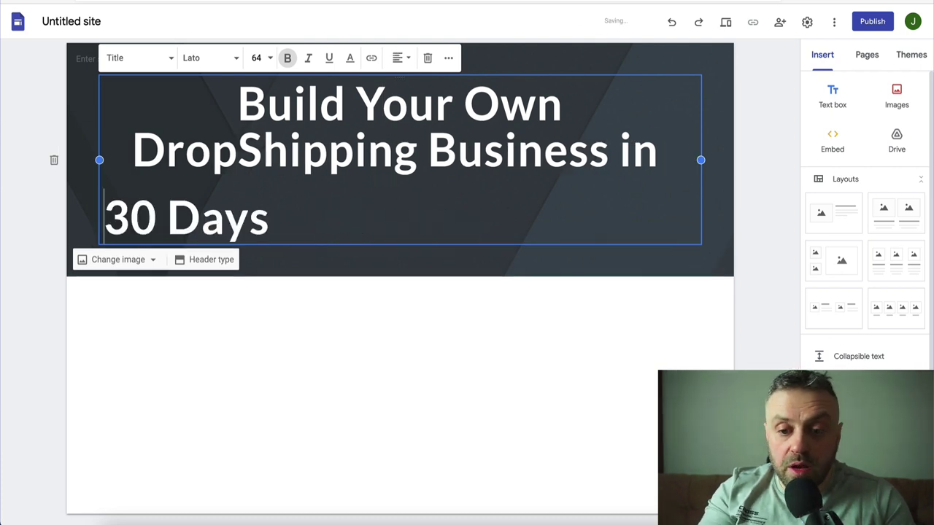
{"action": "key", "text": "BackSpace"}
{"action": "key", "text": "shift+Return"}
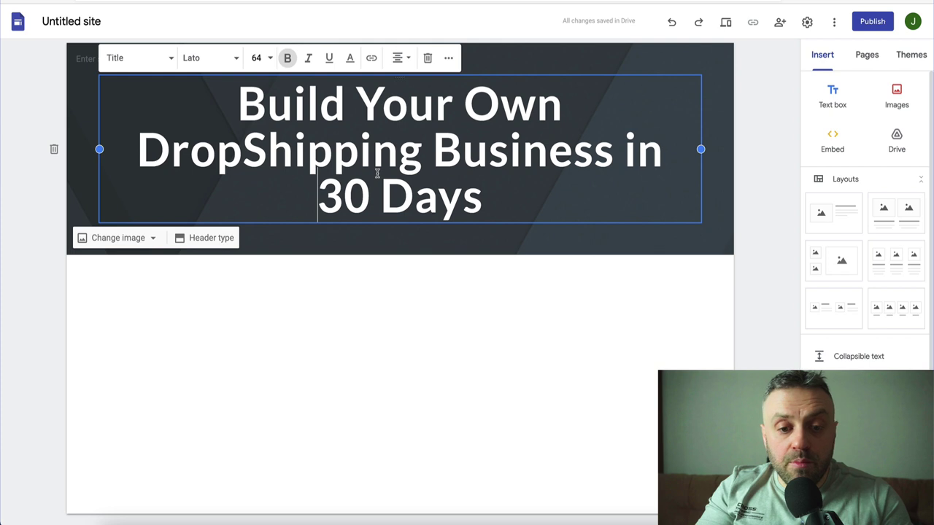
Change "DropShipping" to "Dropshipping" in the title and insert "Just" before "30 Days"
{"action": "left_click", "coordinate": [267, 152]}
{"action": "key", "text": "BackSpace"}
{"action": "type", "text": "s"}
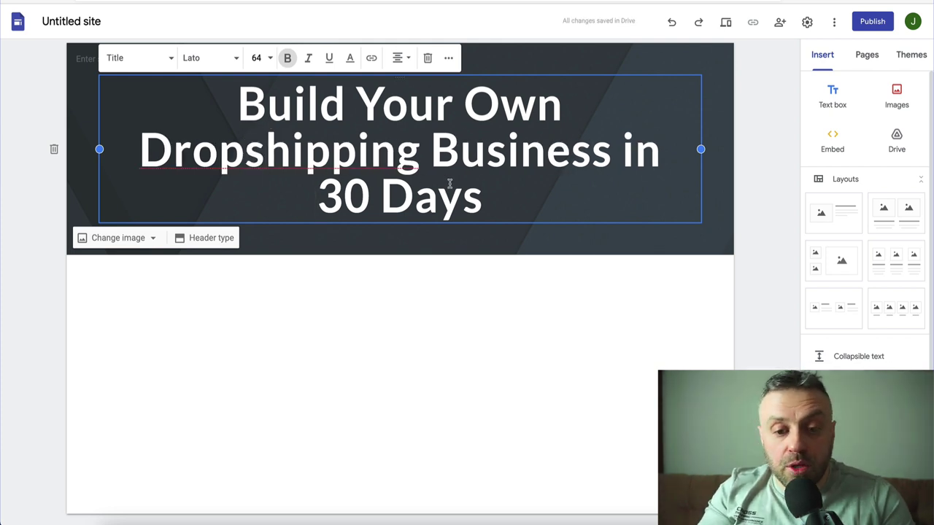
{"action": "left_click", "coordinate": [318, 191]}
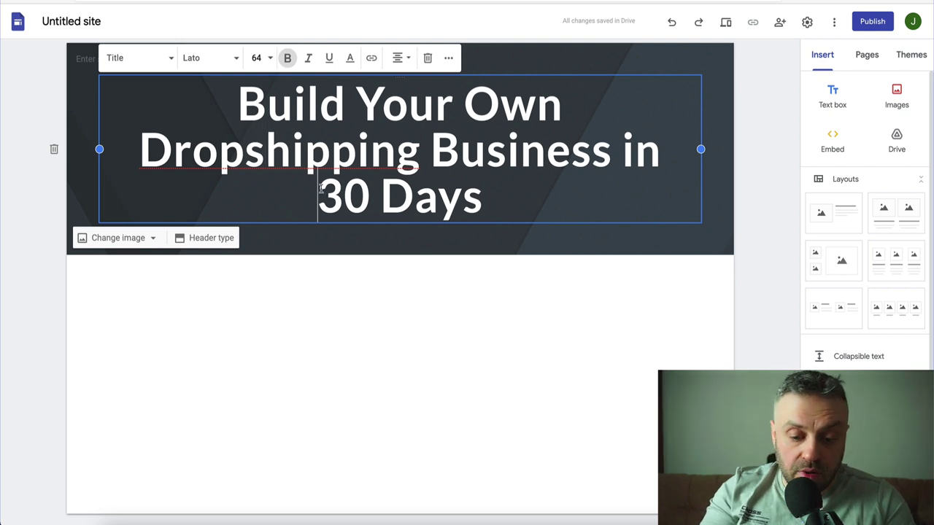
{"action": "type", "text": "Just"}
{"action": "left_click", "coordinate": [269, 350]}
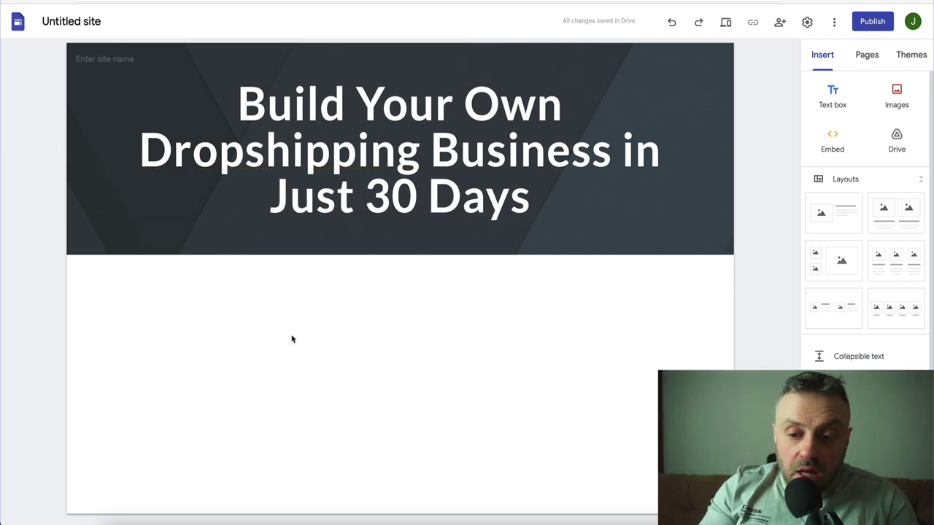
Add the three-column image and text layout below the banner, plus a text box placed above it
{"action": "left_click_drag", "start_coordinate": [896, 271], "coordinate": [340, 320]}
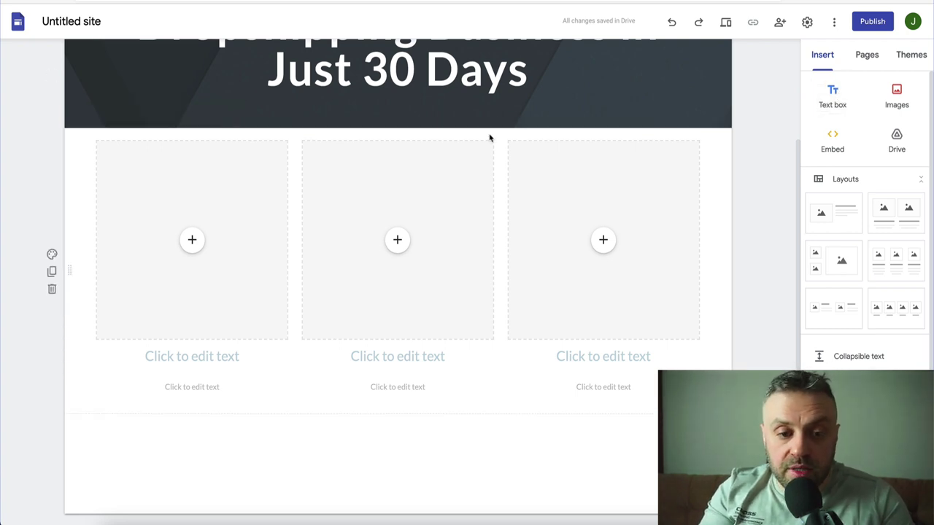
{"action": "left_click", "coordinate": [833, 90]}
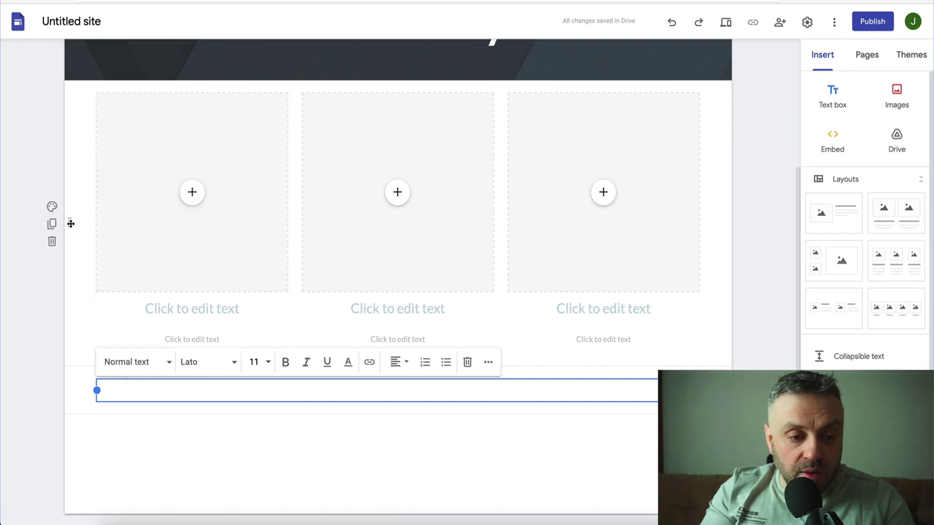
{"action": "left_click_drag", "start_coordinate": [71, 224], "coordinate": [73, 512]}
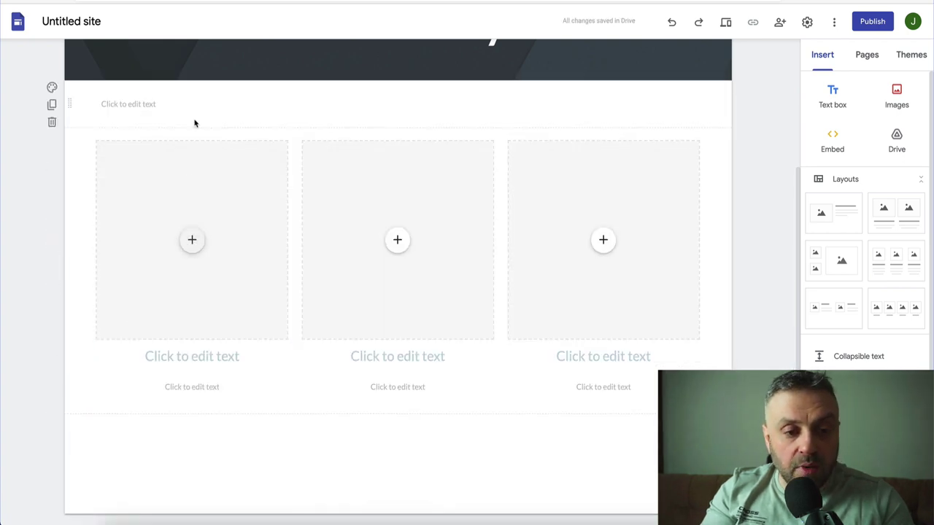
Enter the greeting "Hey there," in the text box above the image columns and start a new paragraph below it
{"action": "left_click", "coordinate": [205, 99]}
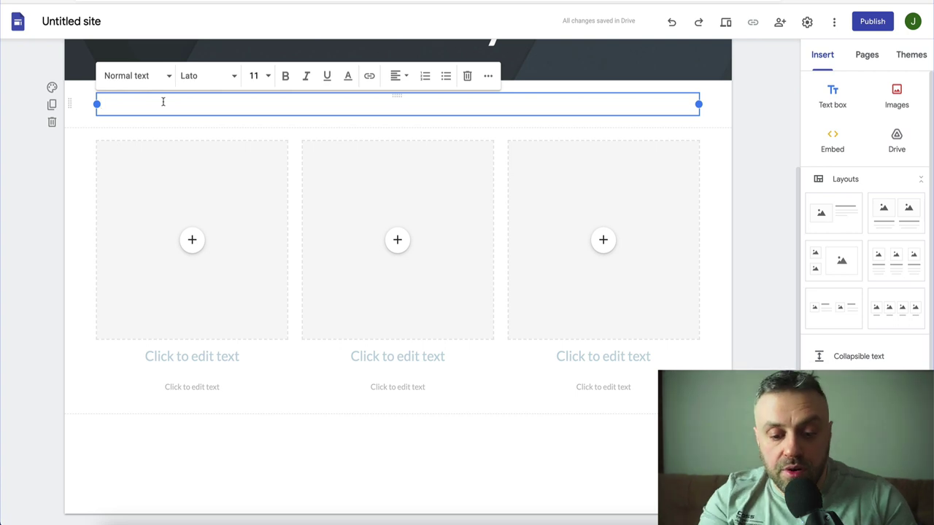
{"action": "type", "text": "Hey there,"}
{"action": "key", "text": "Return"}
{"action": "key", "text": "Return"}
{"action": "type", "text": "H"}
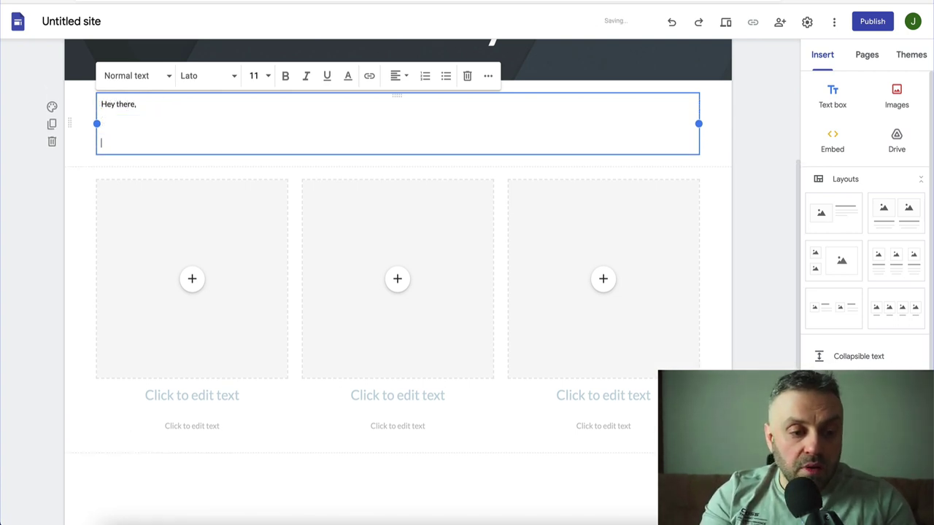
{"action": "key", "text": "BackSpace"}
{"action": "type", "text": "Gace H"}
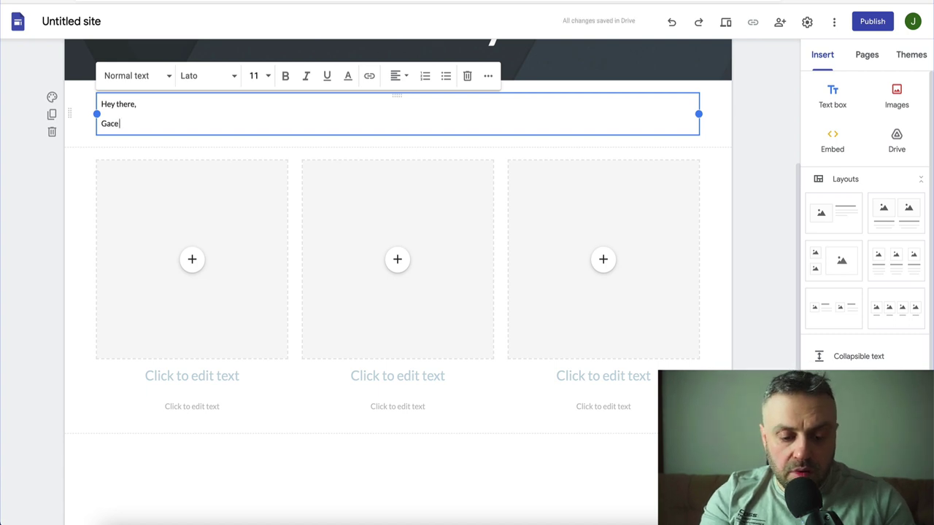
{"action": "key", "text": "BackSpace"}
{"action": "key", "text": "BackSpace"}
{"action": "key", "text": "BackSpace"}
{"action": "key", "text": "BackSpace"}
{"action": "key", "text": "BackSpace"}
{"action": "key", "text": "BackSpace"}
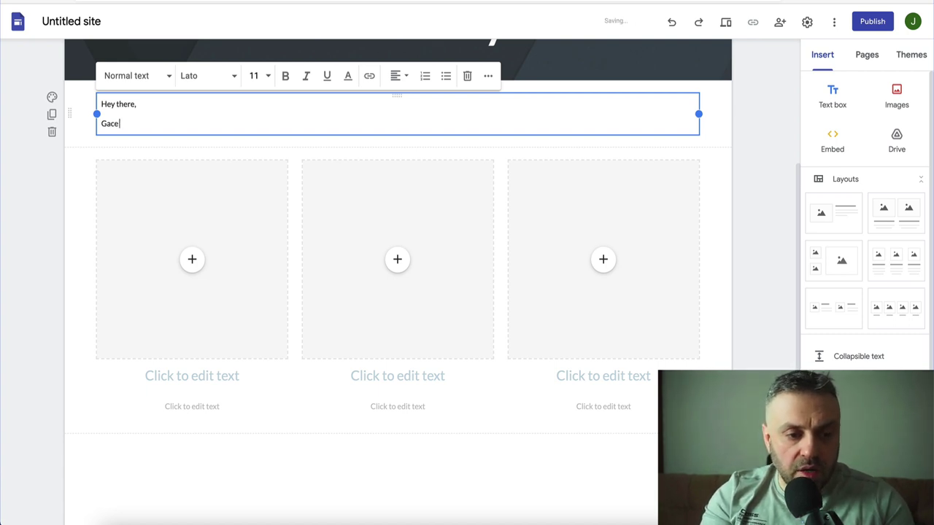
Enter "Have you ever wanted to start a business?" on the line below the greeting
{"action": "type", "text": "Have you ev"}
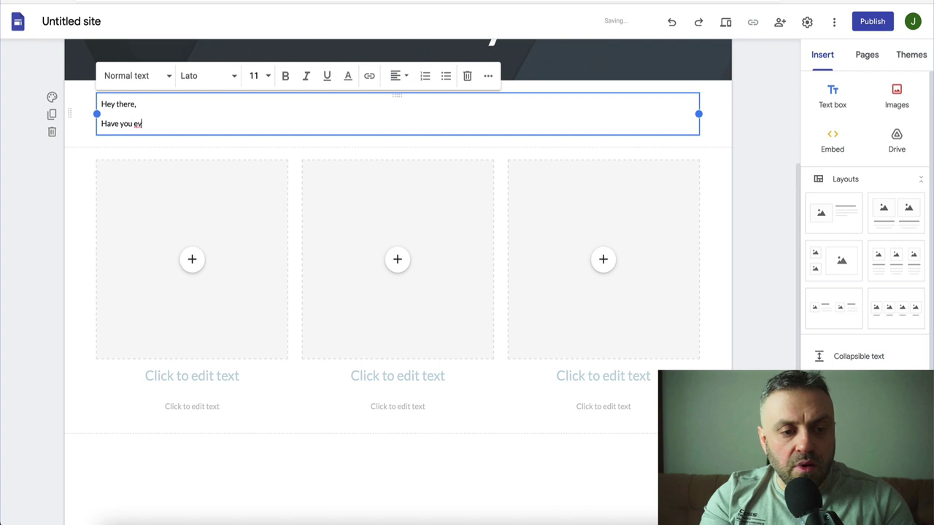
{"action": "type", "text": "er wanted to st"}
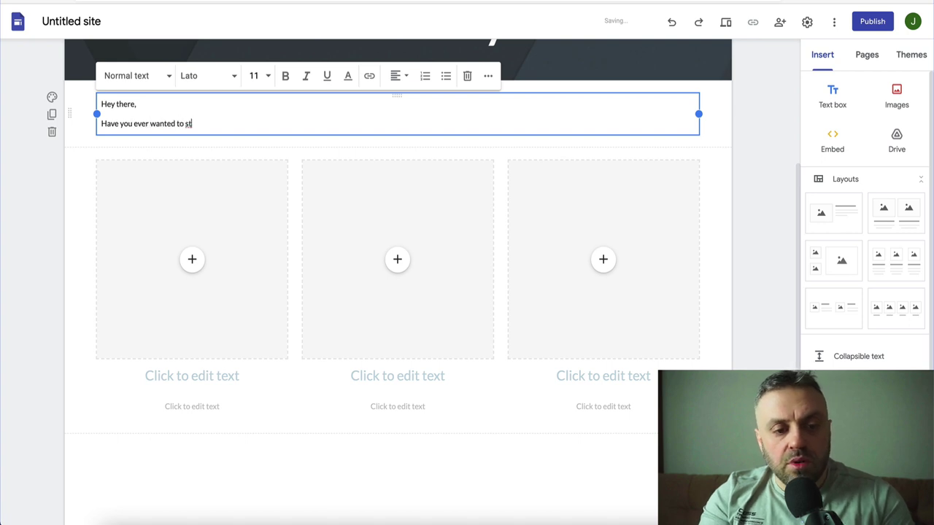
{"action": "type", "text": "art a new bus"}
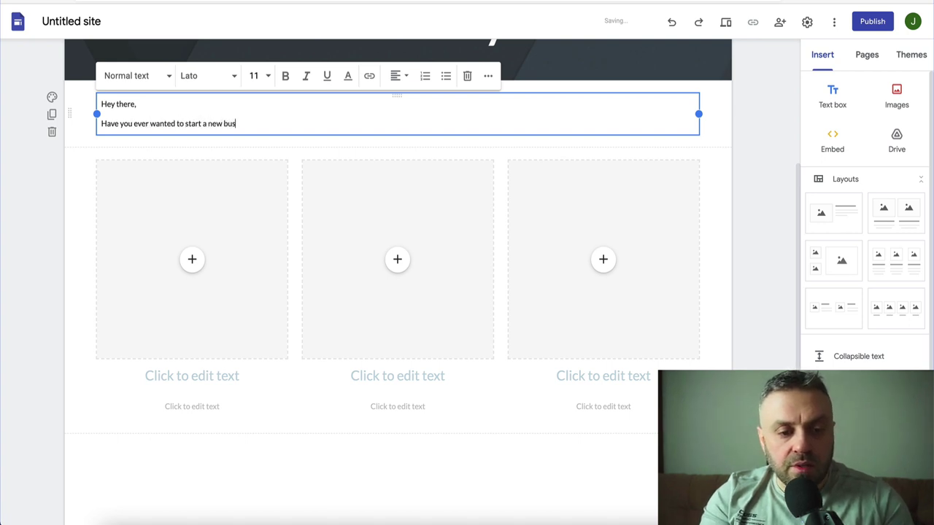
{"action": "key", "text": "BackSpace"}
{"action": "key", "text": "BackSpace"}
{"action": "key", "text": "BackSpace"}
{"action": "key", "text": "BackSpace"}
{"action": "key", "text": "BackSpace"}
{"action": "key", "text": "BackSpace"}
{"action": "key", "text": "BackSpace"}
{"action": "key", "text": "BackSpace"}
{"action": "type", "text": "business?"}
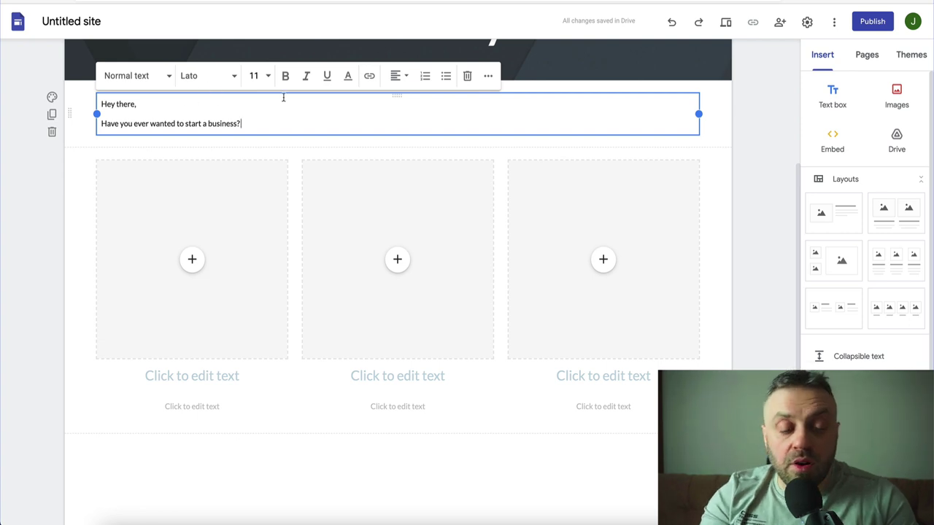
Add the paragraph "How would you feel if you can wake up any time you want, from anywhere in the world and work on your own terms."
{"action": "key", "text": "Return"}
{"action": "key", "text": "Return"}
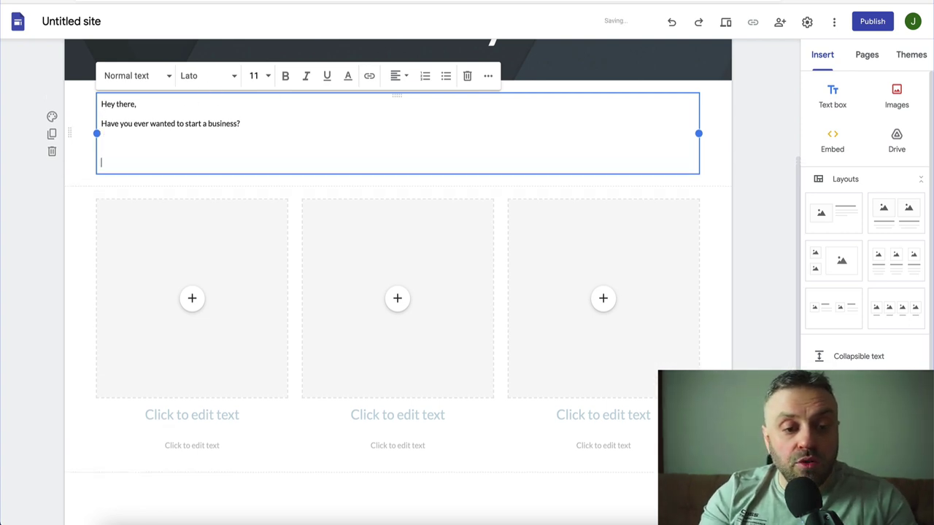
{"action": "key", "text": "BackSpace"}
{"action": "type", "text": "How would you f"}
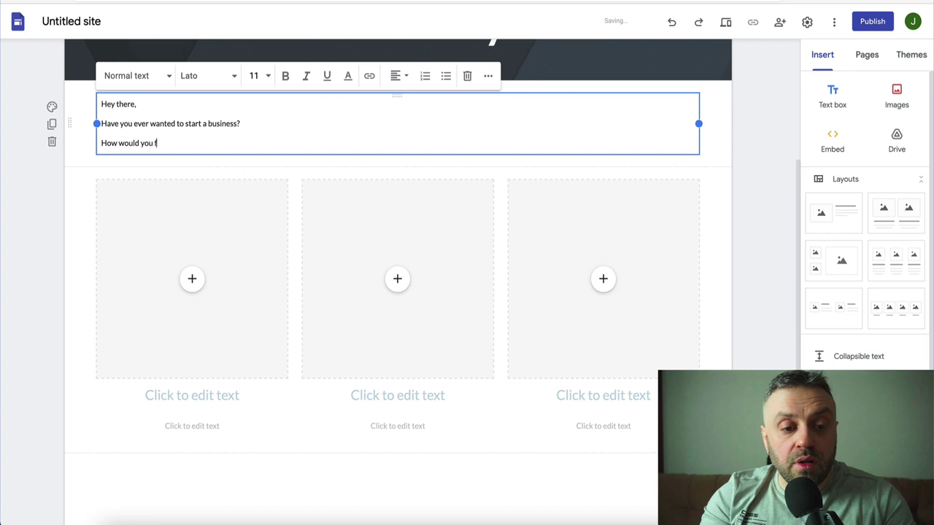
{"action": "type", "text": "eel if you can wake up any time you want, from an"}
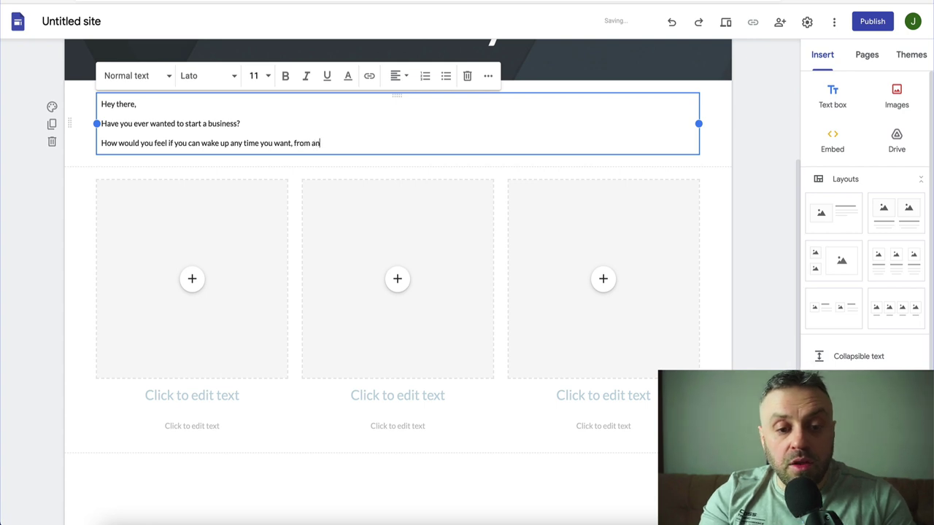
{"action": "type", "text": "ywhere in the world and work on your own t"}
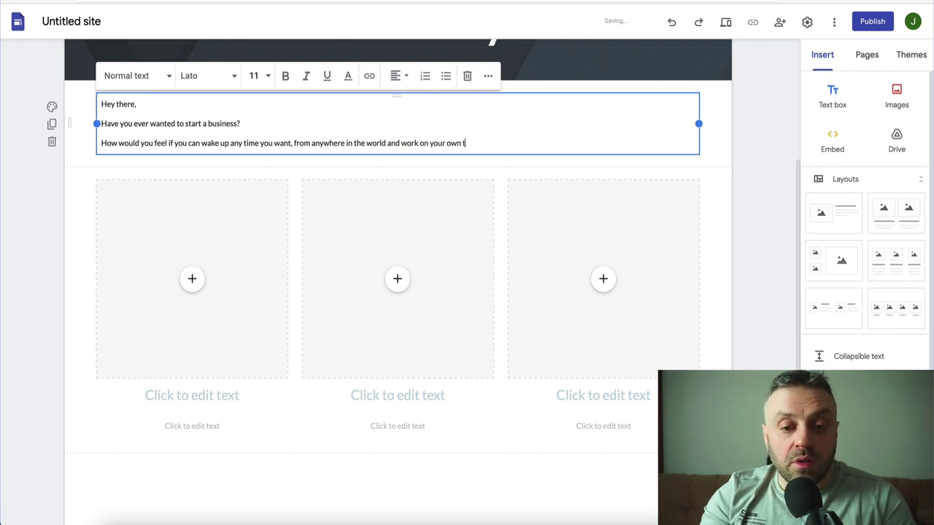
{"action": "type", "text": "erms."}
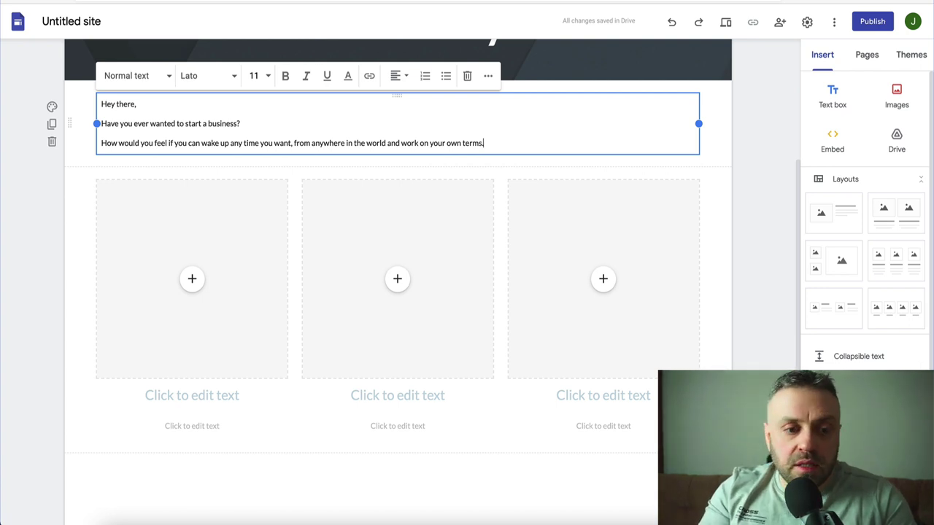
Add a paragraph containing only "..." followed by a paragraph reading "Well, now you can!" in the introductory text
{"action": "key", "text": "Return"}
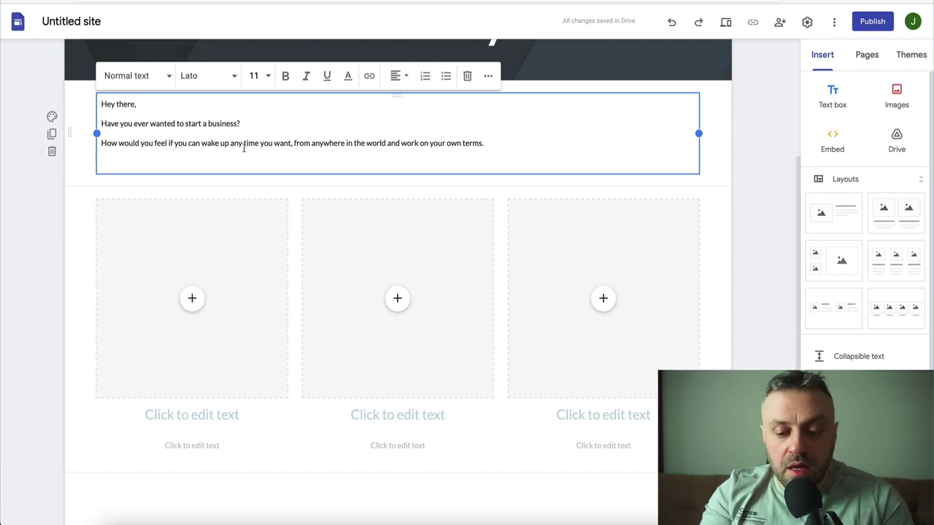
{"action": "type", "text": "..."}
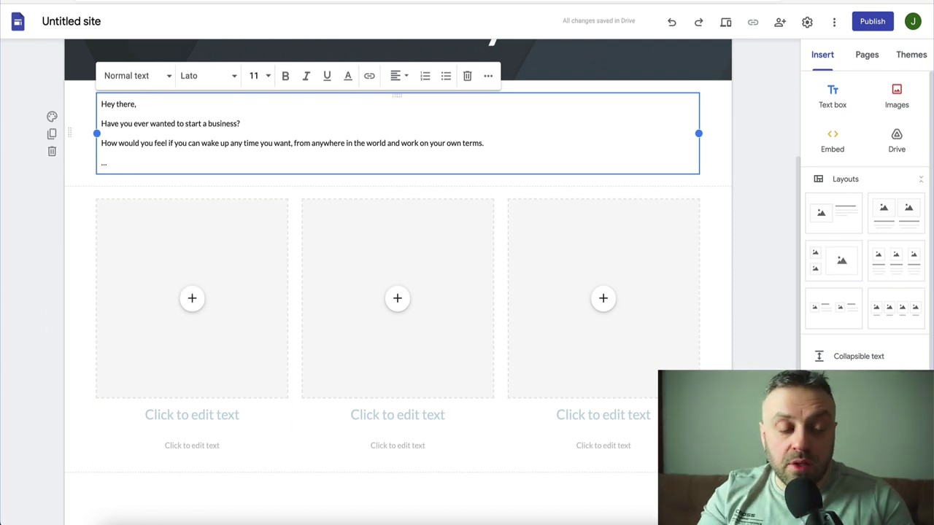
{"action": "key", "text": "Return"}
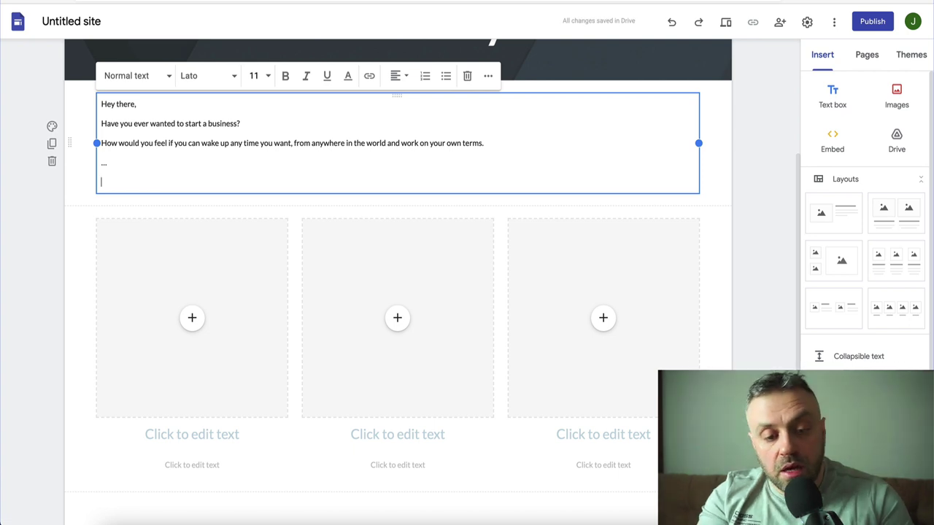
{"action": "type", "text": "Well, now you can!"}
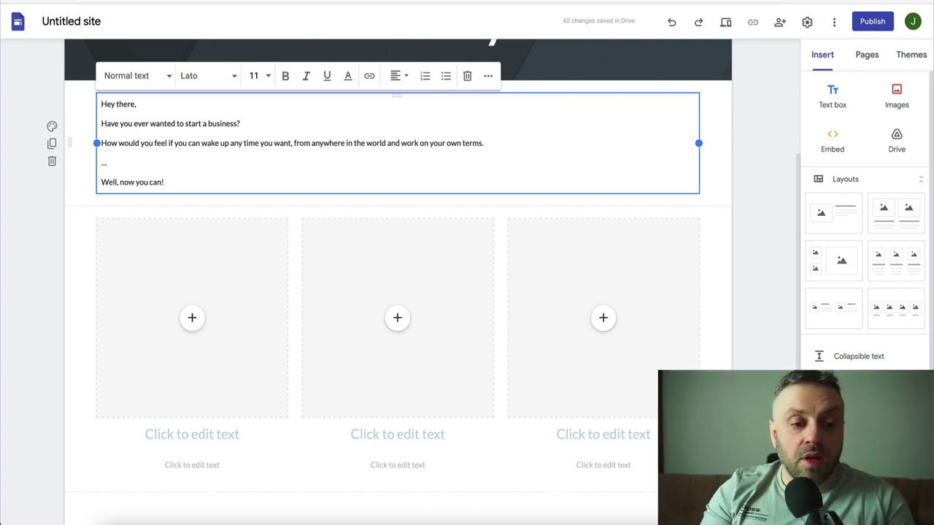
Add the closing paragraph "Using the dropshipping university platinum." to the introductory text
{"action": "key", "text": "Return"}
{"action": "type", "text": "W"}
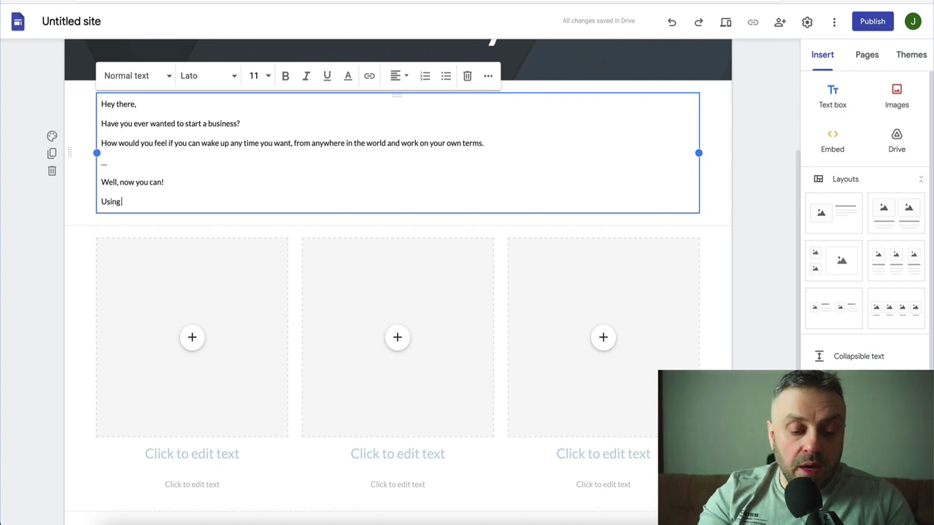
{"action": "type", "text": " the dropshippi"}
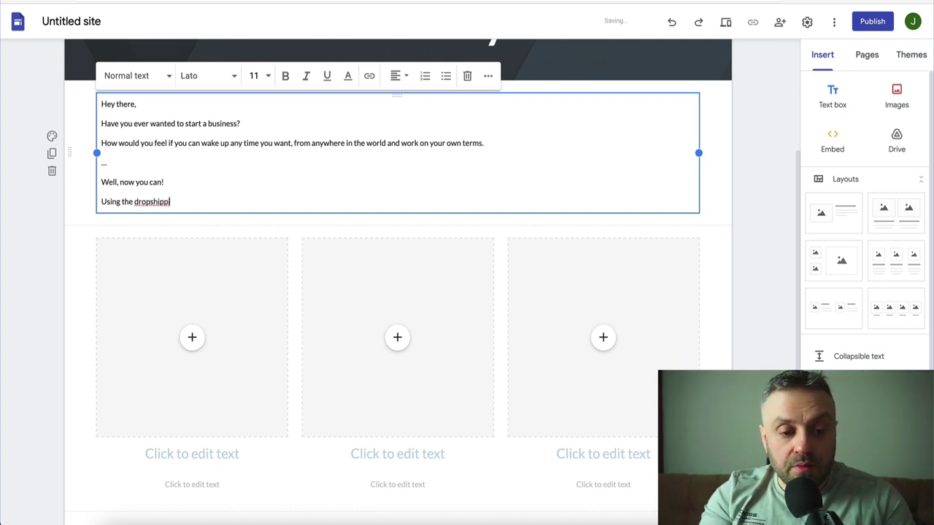
{"action": "type", "text": "ng university "}
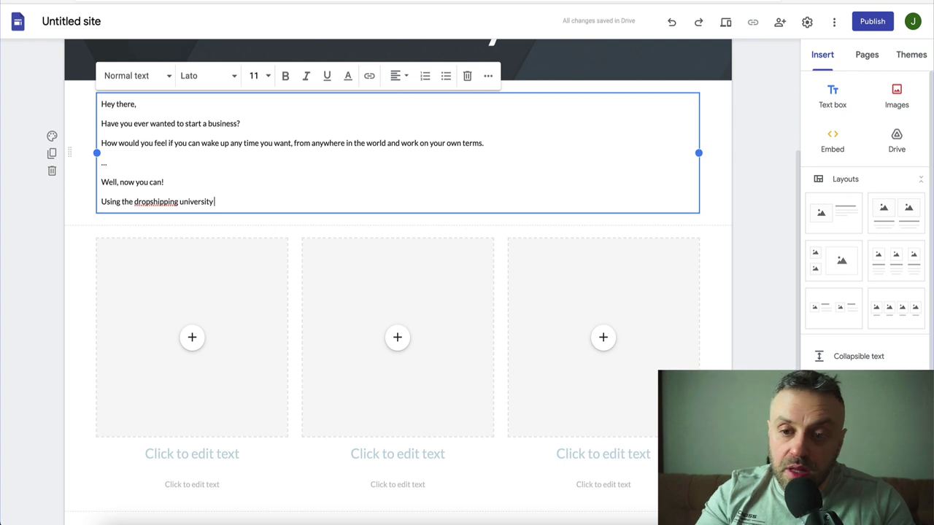
{"action": "type", "text": "pla"}
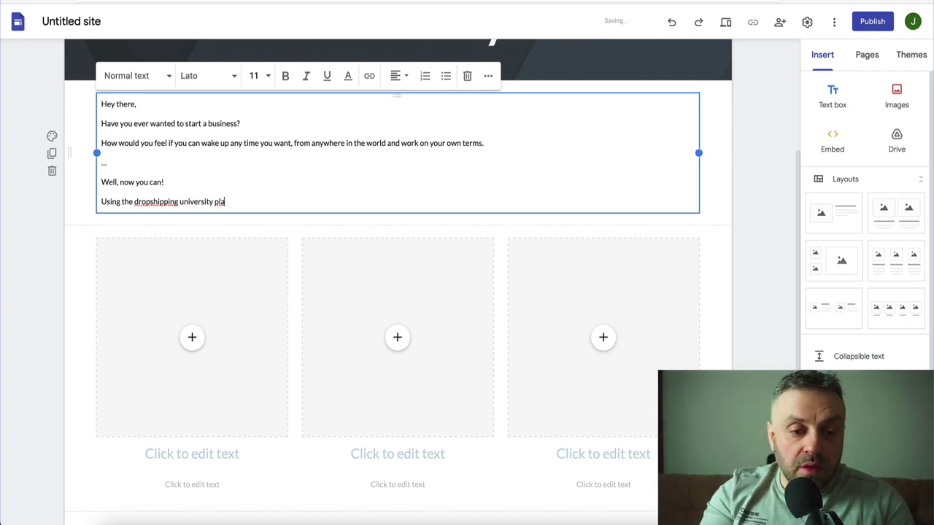
{"action": "type", "text": "tinum."}
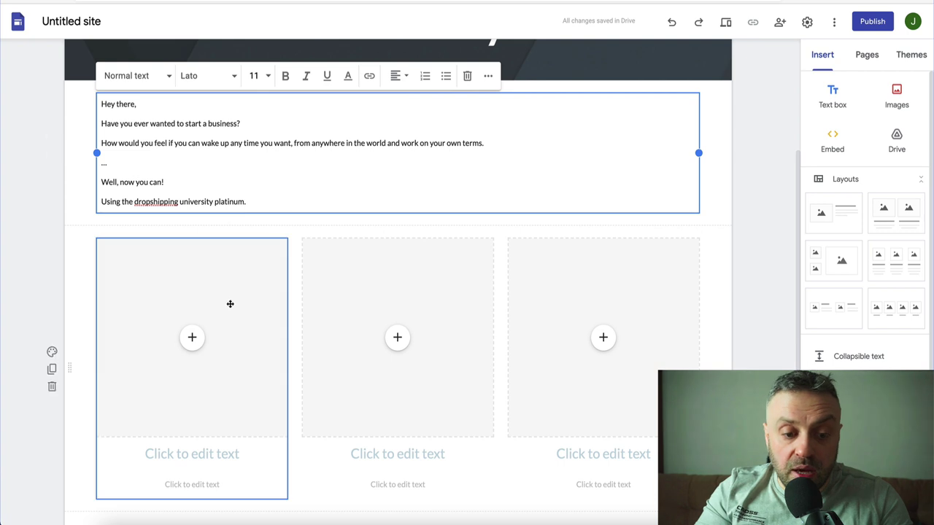
Switch to the Pexels website and search its free stock photos for "business"
{"action": "left_click", "coordinate": [192, 337]}
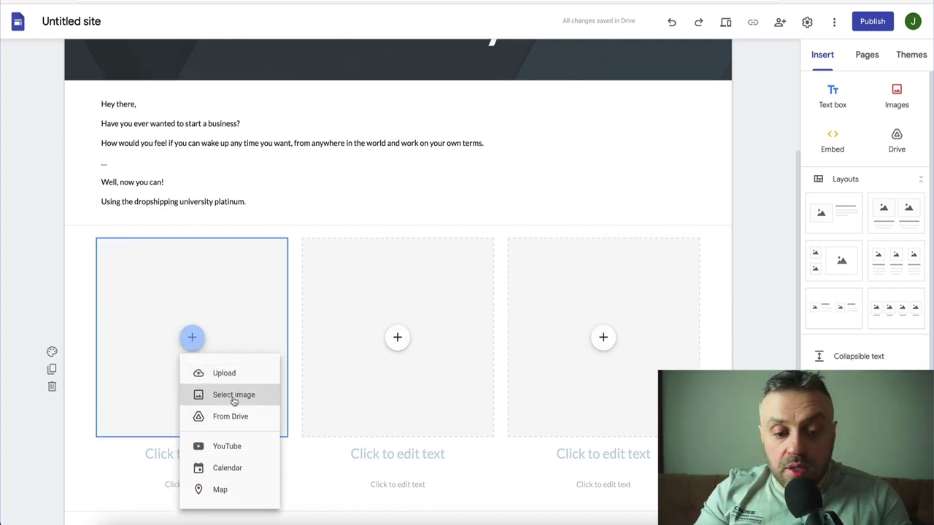
{"action": "left_click", "coordinate": [98, 496]}
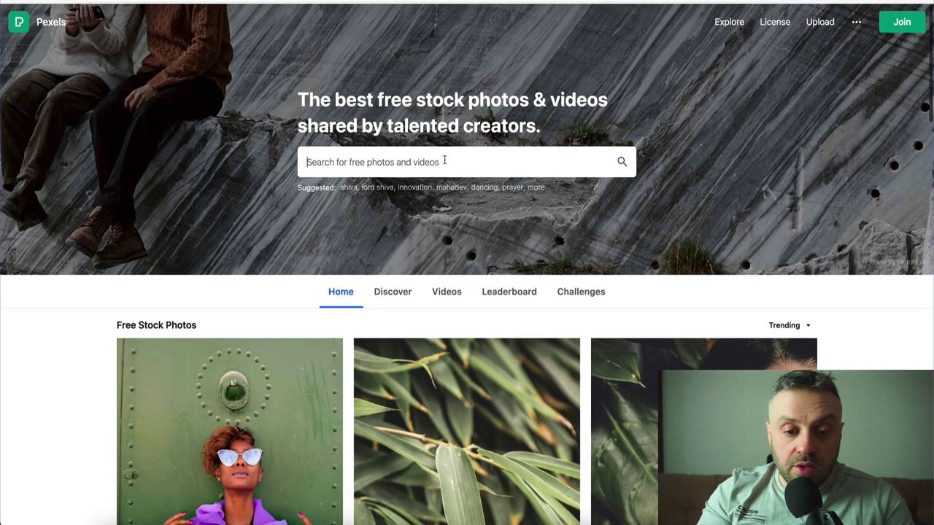
{"action": "type", "text": "business"}
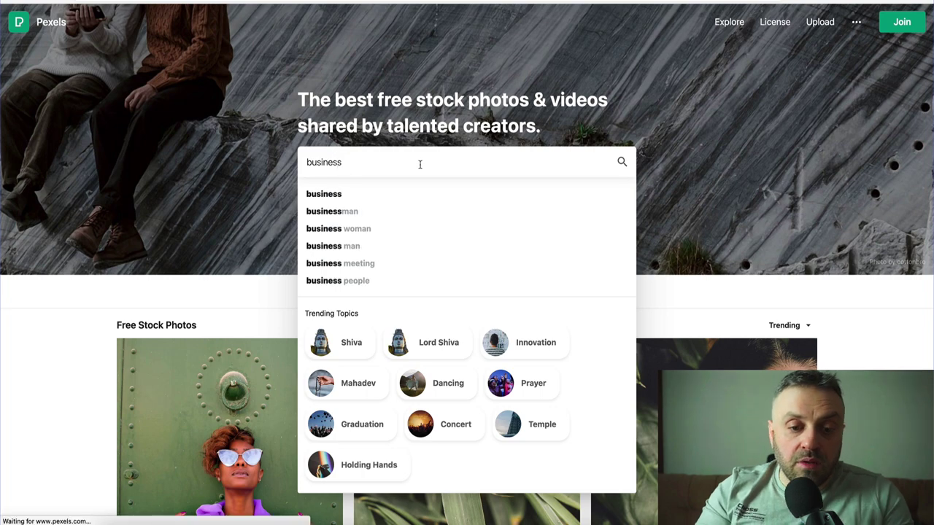
{"action": "left_click", "coordinate": [323, 194]}
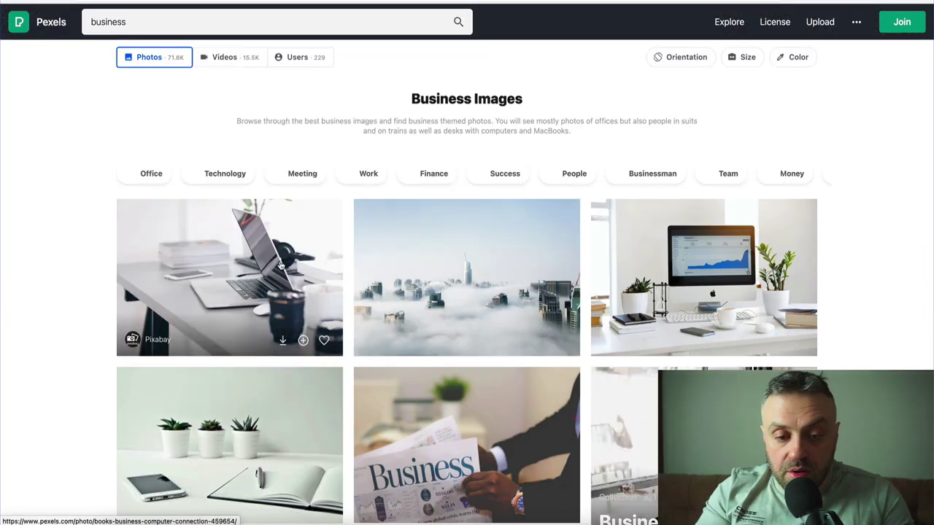
Download the photo of skyscrapers rising above the clouds from the business image results
{"action": "scroll", "coordinate": [819, 136], "scroll_direction": "down", "scroll_amount": 3}
{"action": "mouse_move", "coordinate": [744, 146]}
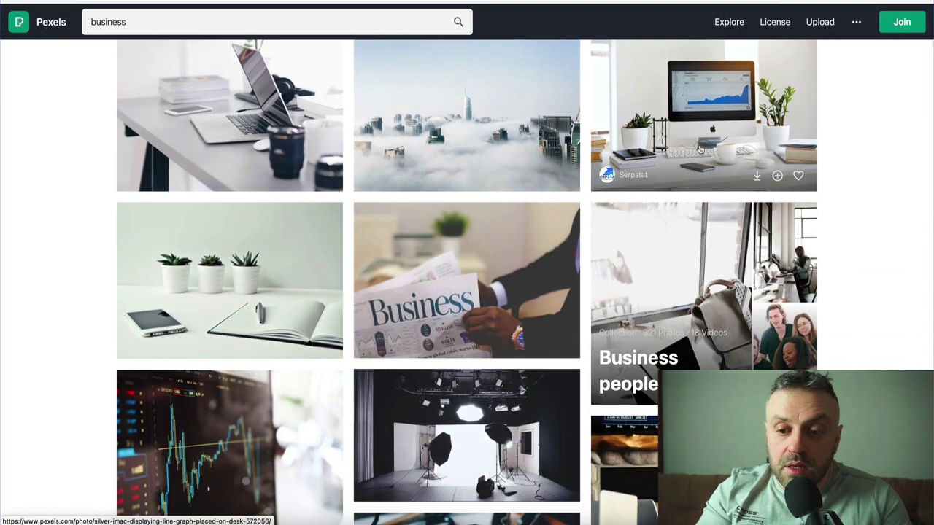
{"action": "mouse_move", "coordinate": [521, 178]}
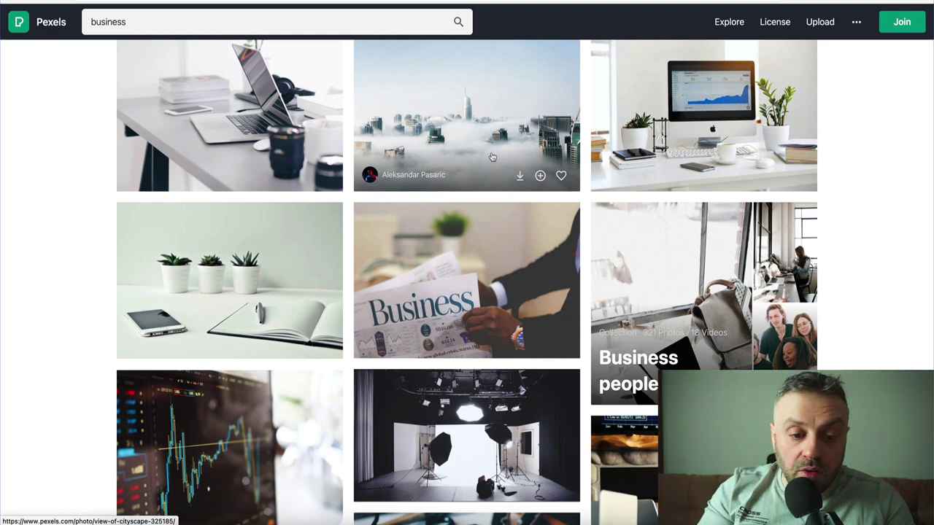
{"action": "left_click", "coordinate": [519, 177]}
{"action": "left_click", "coordinate": [320, 101]}
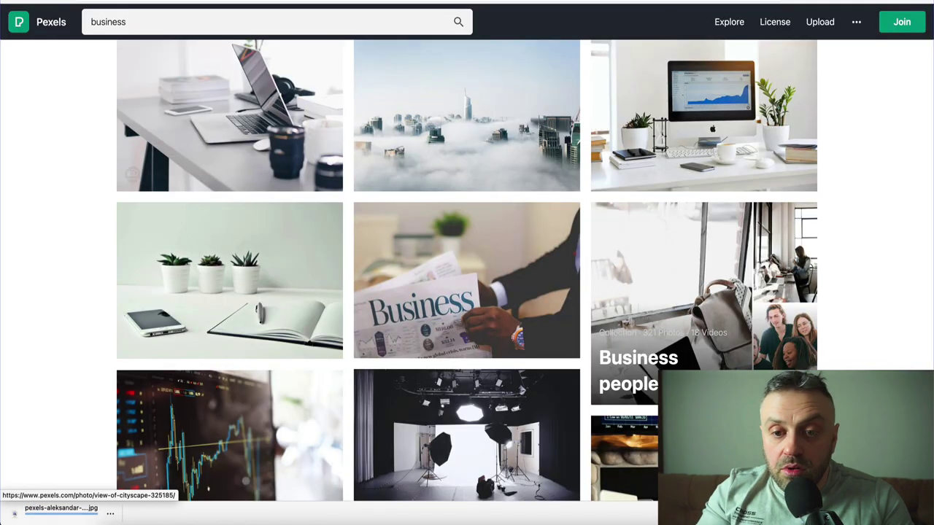
Return to Google Sites and place the downloaded cityscape photo in the image placeholder of the first column
{"action": "key", "text": "ctrl+Tab"}
{"action": "left_click", "coordinate": [195, 341]}
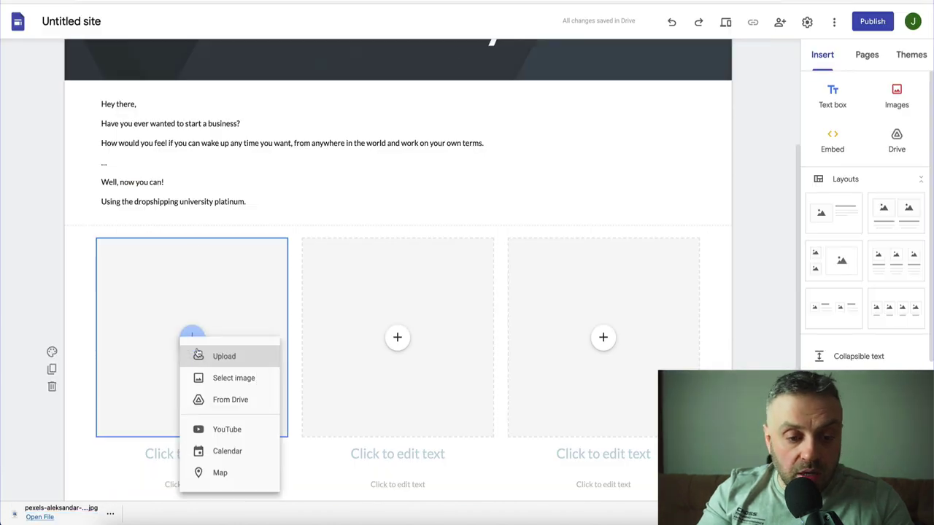
{"action": "key", "text": "Escape"}
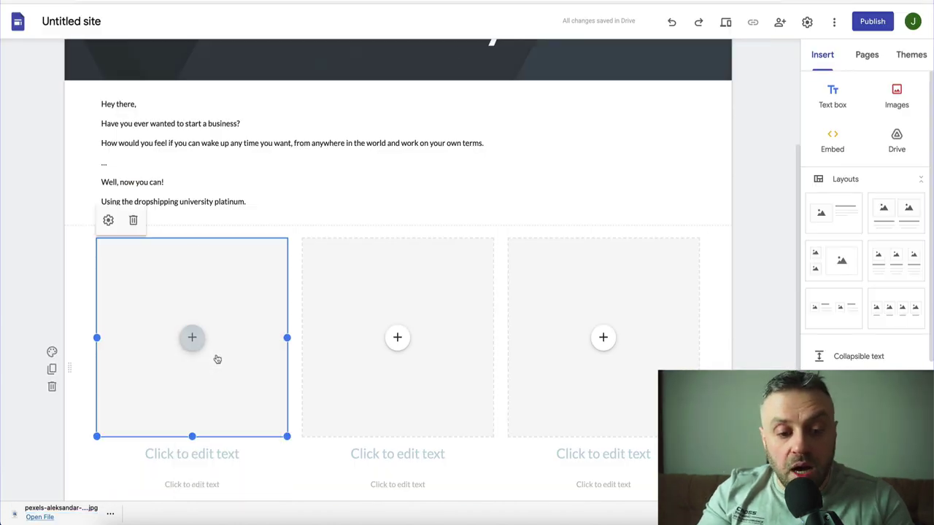
{"action": "left_click_drag", "start_coordinate": [52, 510], "coordinate": [192, 337]}
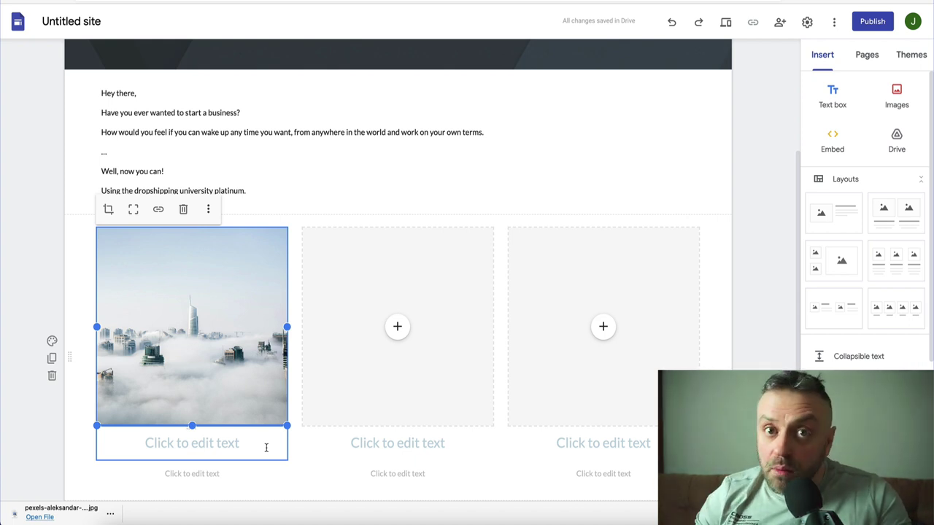
Examine the insertable page elements, from layouts to collapsible text, image carousel, button, divider and placeholder, alongside the page content
{"action": "left_click", "coordinate": [166, 119]}
{"action": "scroll", "coordinate": [187, 221], "scroll_direction": "down", "scroll_amount": 3}
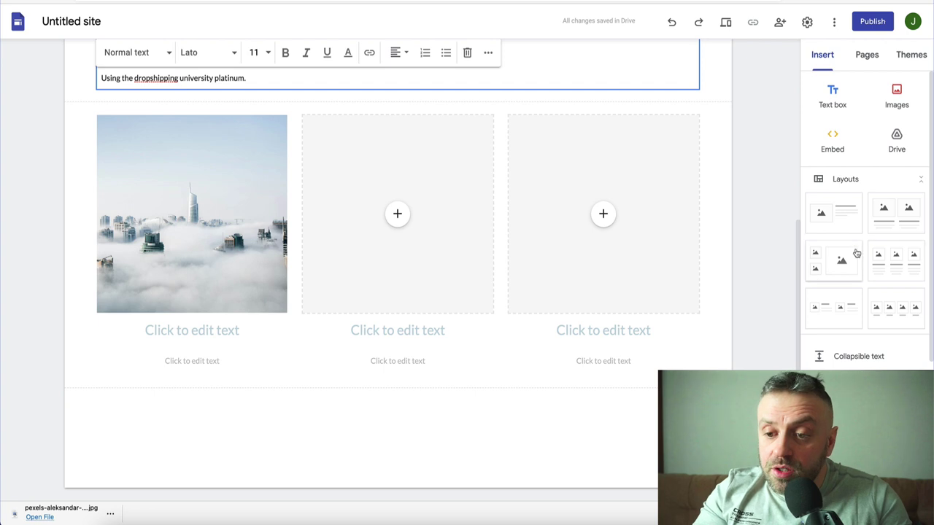
{"action": "scroll", "coordinate": [858, 254], "scroll_direction": "down", "scroll_amount": 3}
{"action": "scroll", "coordinate": [876, 259], "scroll_direction": "up", "scroll_amount": 5}
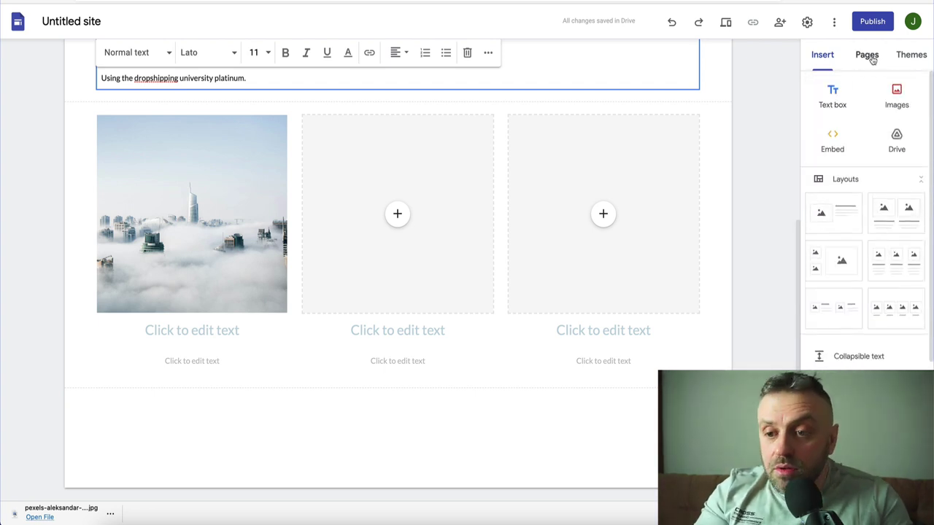
{"action": "scroll", "coordinate": [854, 358], "scroll_direction": "down", "scroll_amount": 2}
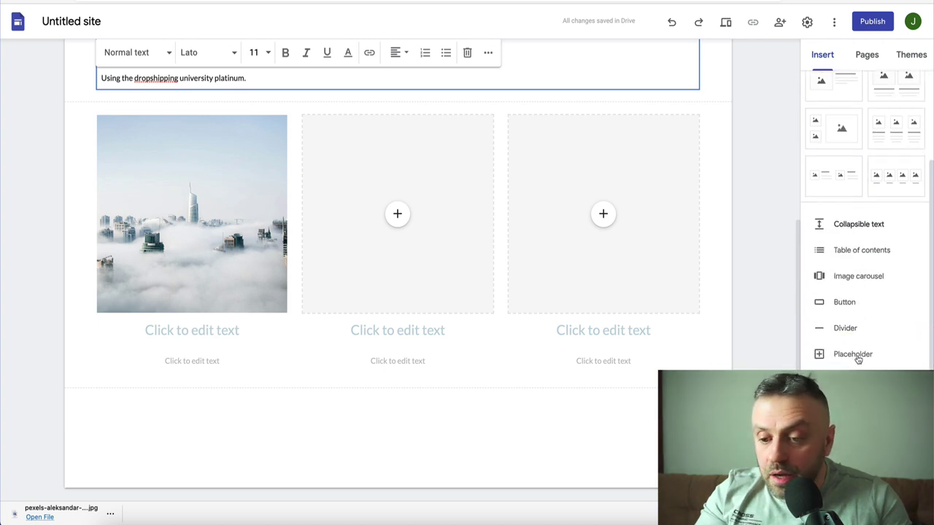
{"action": "left_click", "coordinate": [423, 441]}
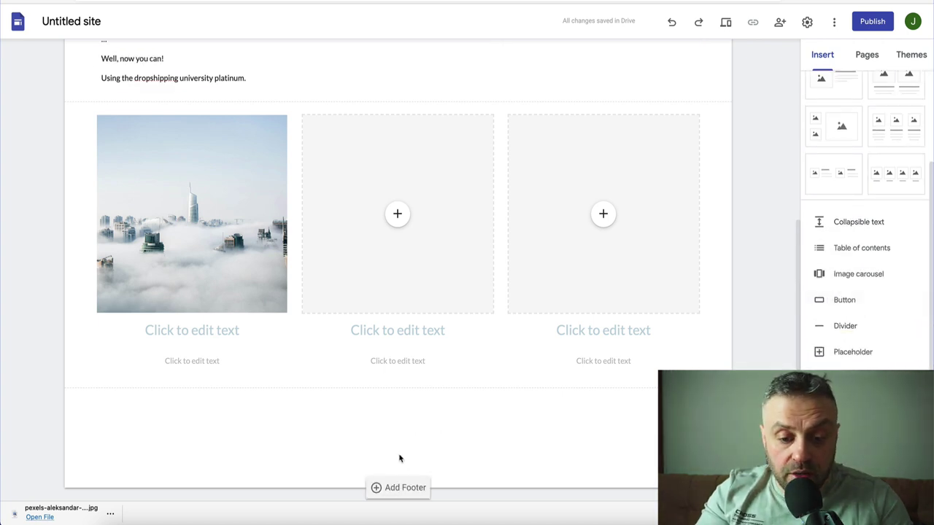
{"action": "scroll", "coordinate": [398, 277], "scroll_direction": "up", "scroll_amount": 4}
{"action": "scroll", "coordinate": [367, 267], "scroll_direction": "down", "scroll_amount": 4}
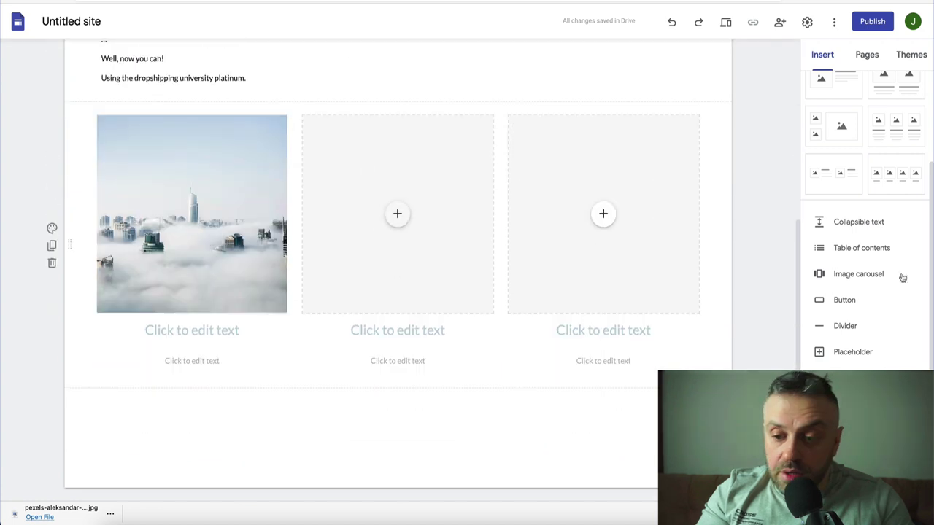
{"action": "left_click", "coordinate": [844, 300]}
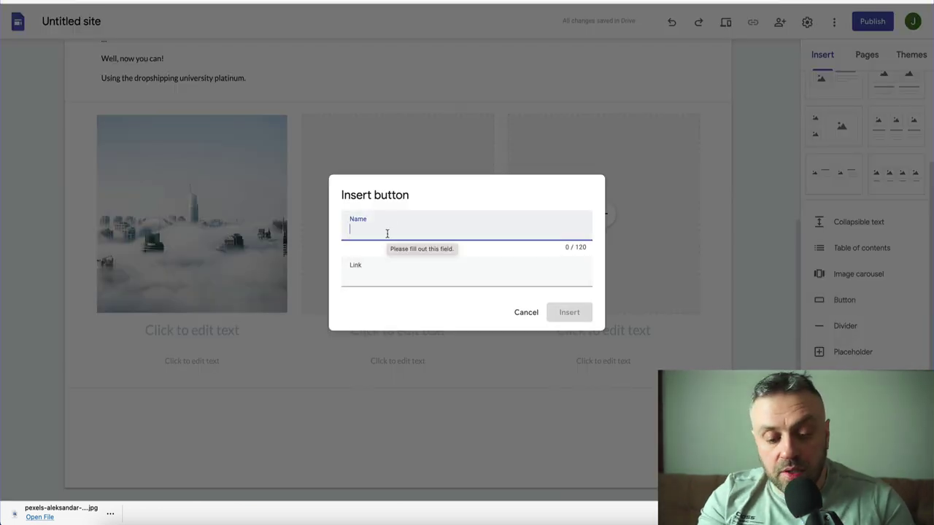
{"action": "type", "text": "Buy it"}
{"action": "key", "text": "BackSpace"}
{"action": "key", "text": "BackSpace"}
{"action": "key", "text": "BackSpace"}
{"action": "key", "text": "BackSpace"}
{"action": "key", "text": "BackSpace"}
{"action": "key", "text": "BackSpace"}
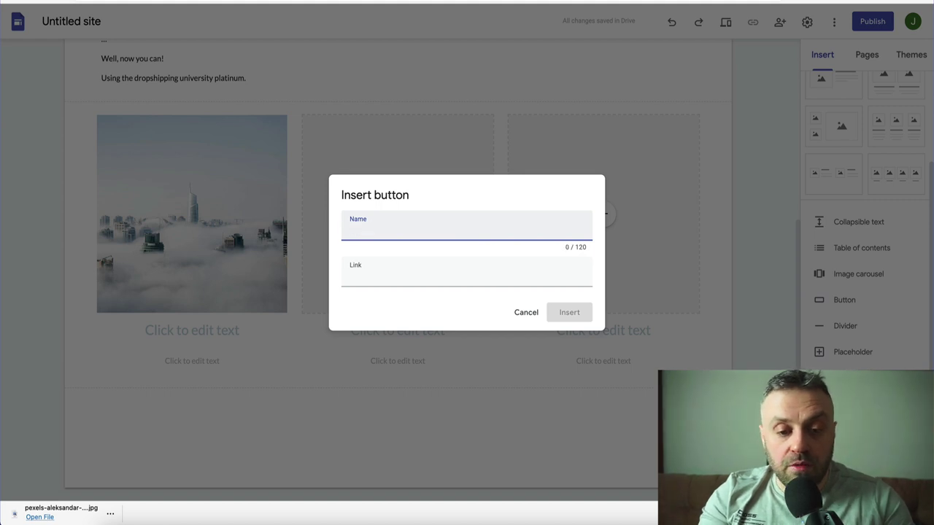
{"action": "type", "text": "Learn More"}
{"action": "key", "text": "Tab"}
{"action": "type", "text": "ht"}
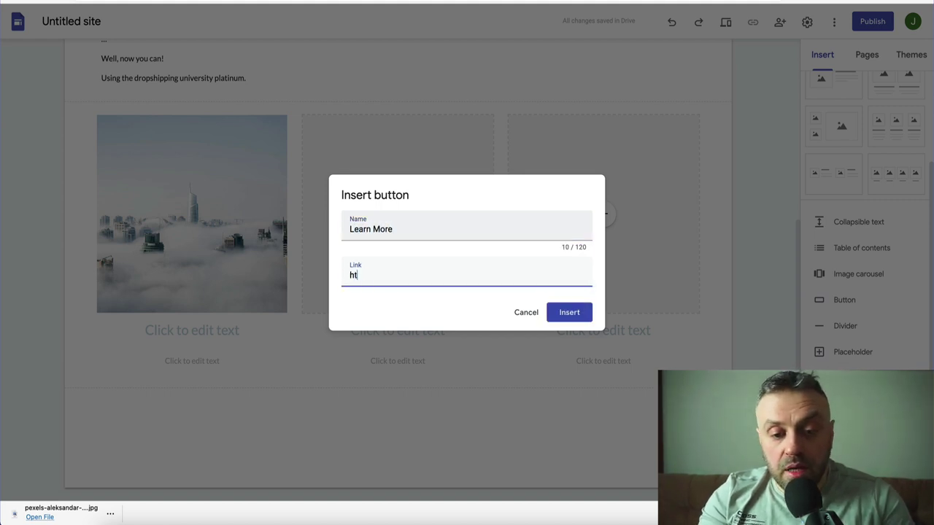
{"action": "type", "text": "tp"}
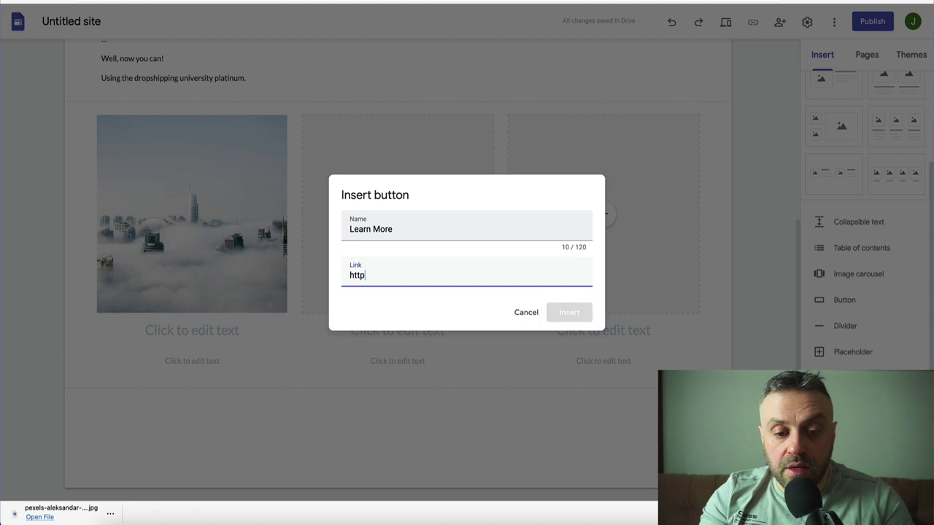
{"action": "type", "text": "s://news.com"}
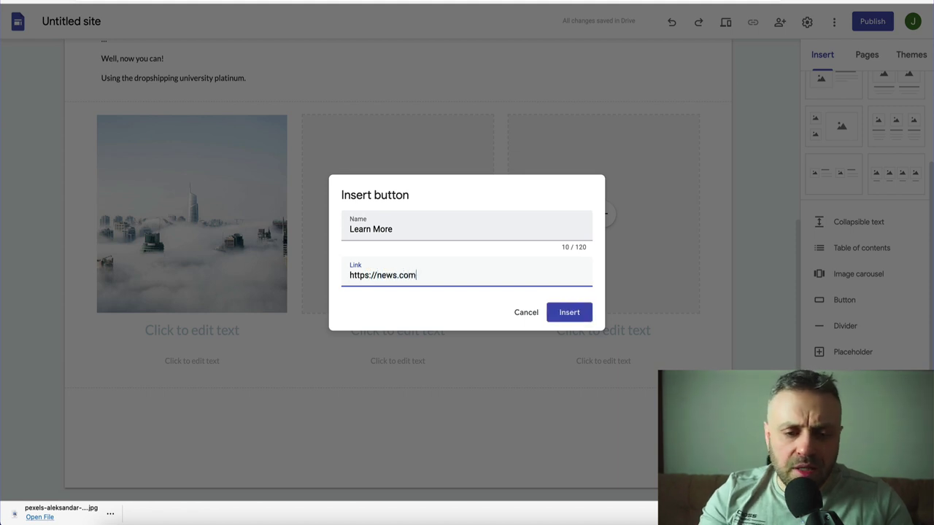
{"action": "left_click", "coordinate": [568, 313]}
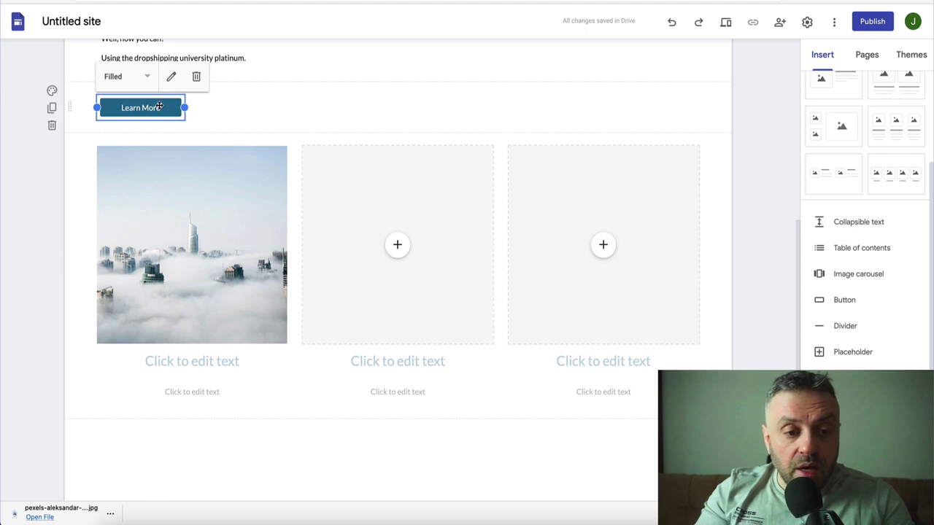
Try the Outlined style on the Learn More button, settle on the Text style, and move the button below the image columns
{"action": "left_click", "coordinate": [148, 79]}
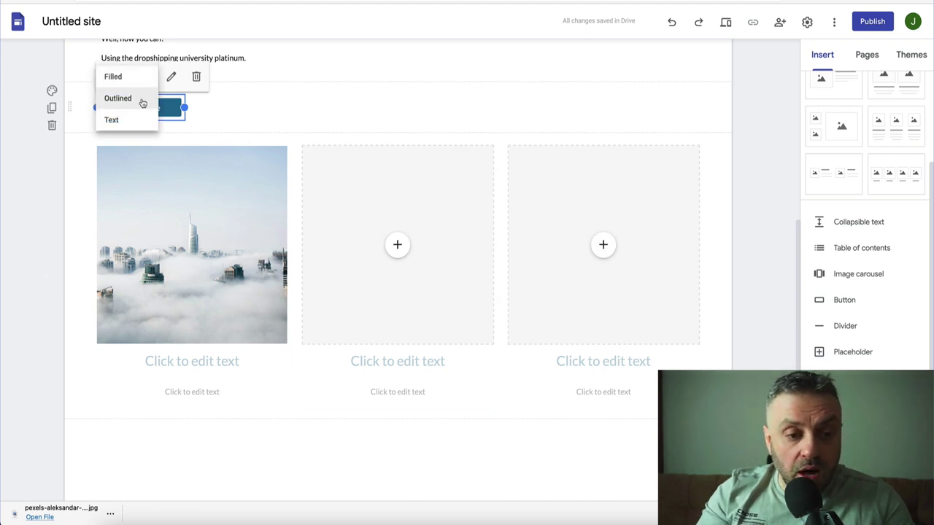
{"action": "left_click", "coordinate": [141, 102]}
{"action": "left_click", "coordinate": [148, 78]}
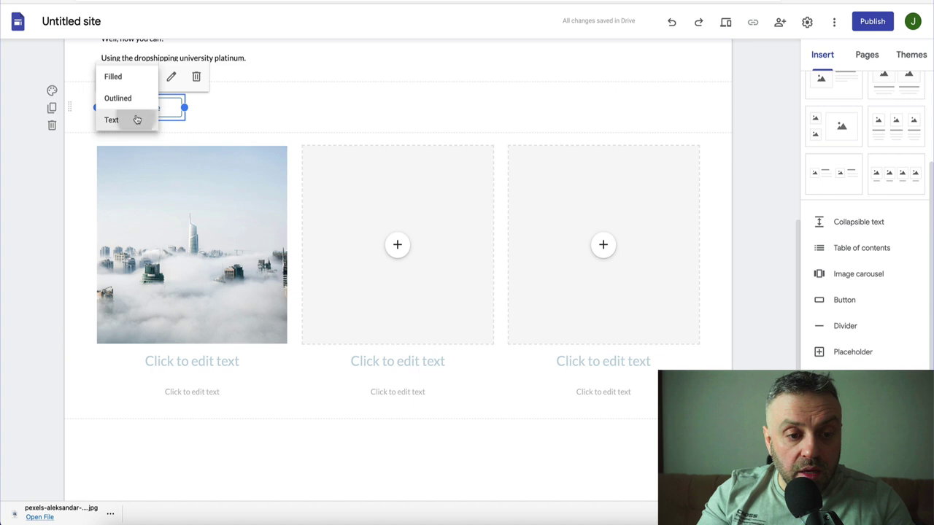
{"action": "left_click", "coordinate": [138, 118]}
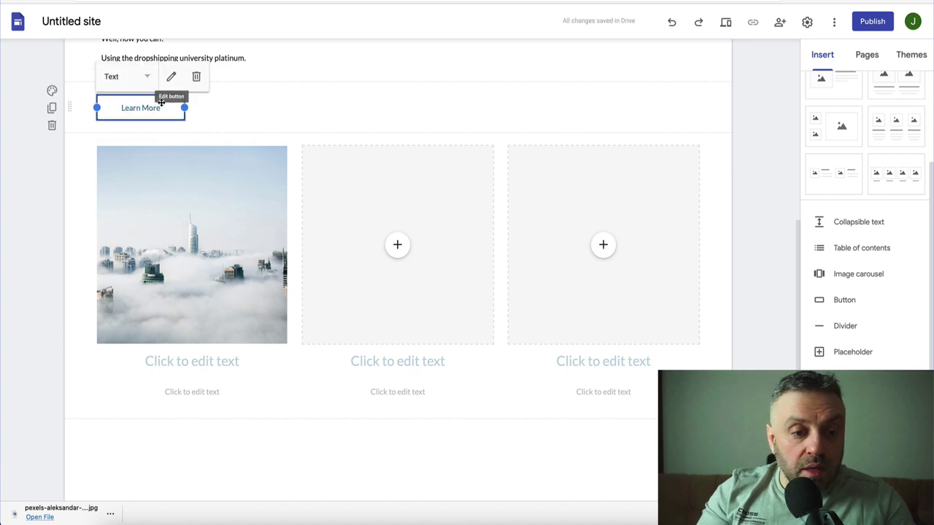
{"action": "left_click_drag", "start_coordinate": [149, 107], "coordinate": [119, 438]}
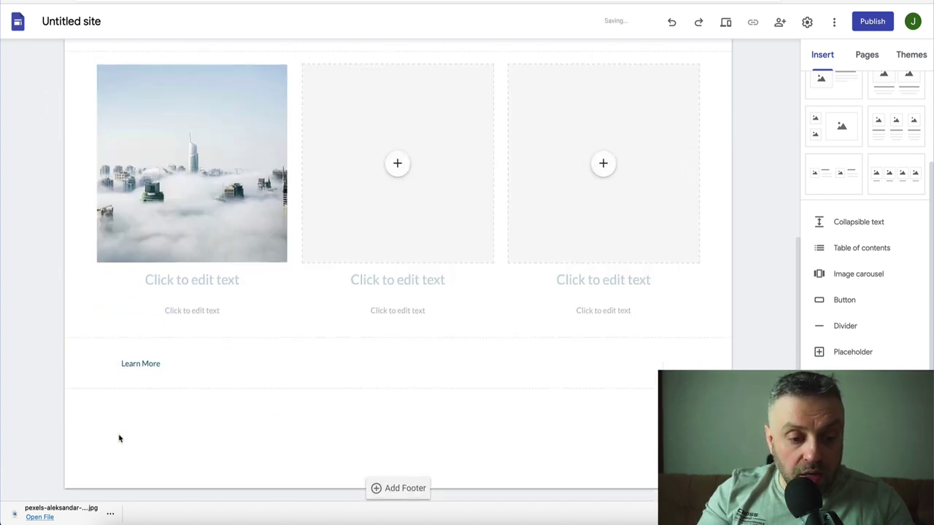
Review the Learn More button's name and link settings and its available style options without changing them
{"action": "left_click", "coordinate": [159, 358]}
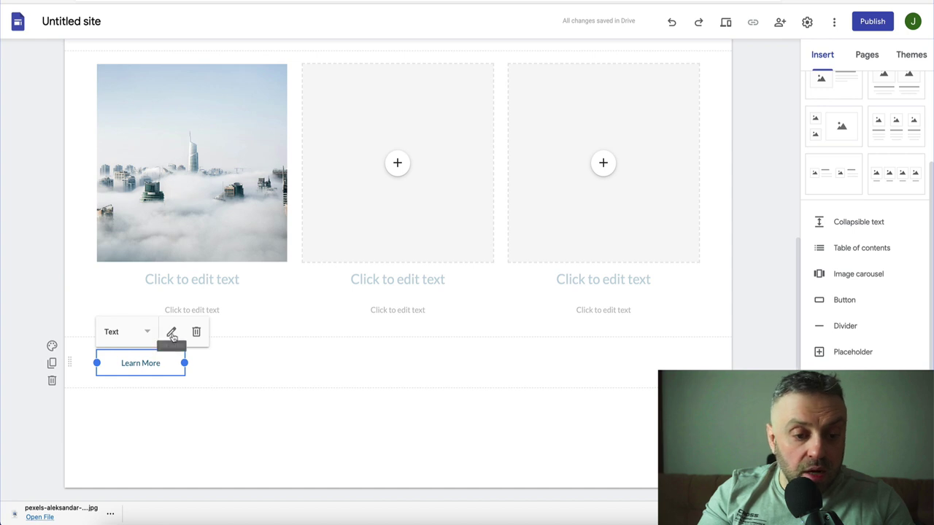
{"action": "left_click", "coordinate": [171, 332]}
{"action": "left_click", "coordinate": [533, 318]}
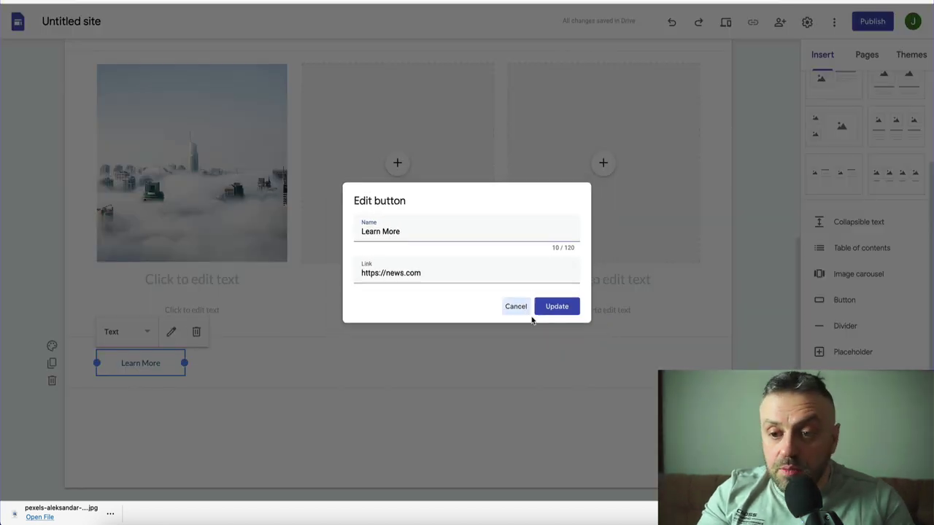
{"action": "scroll", "coordinate": [308, 352], "scroll_direction": "up", "scroll_amount": 2}
{"action": "scroll", "coordinate": [309, 350], "scroll_direction": "up", "scroll_amount": 2}
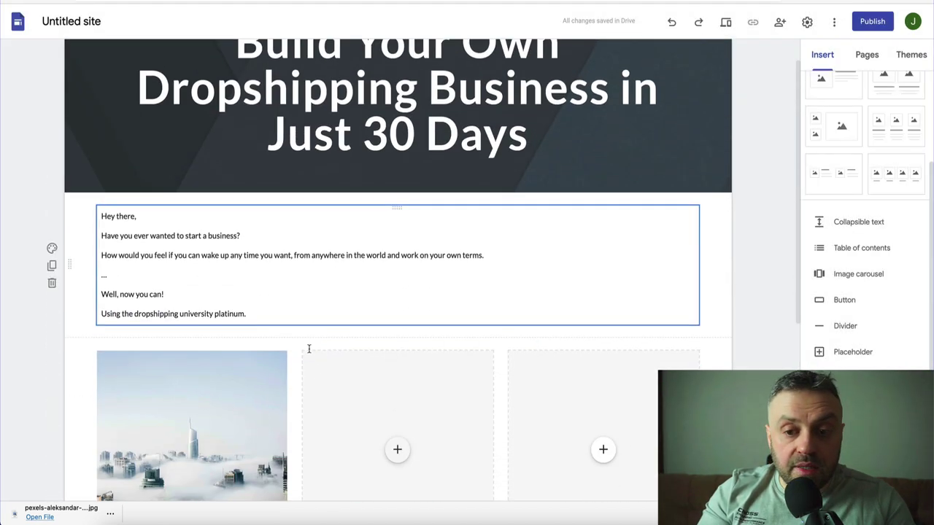
{"action": "scroll", "coordinate": [309, 350], "scroll_direction": "down", "scroll_amount": 5}
{"action": "left_click", "coordinate": [243, 368]}
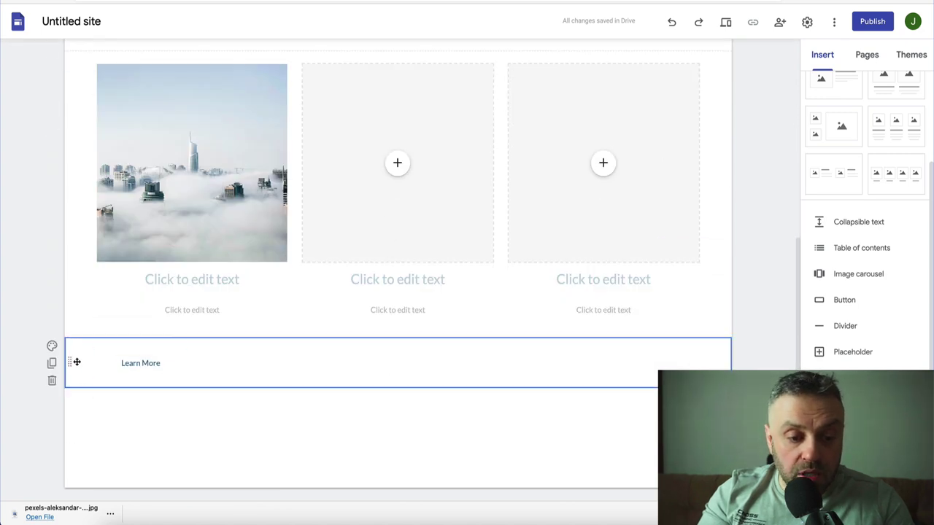
{"action": "left_click", "coordinate": [142, 360]}
{"action": "left_click", "coordinate": [149, 336]}
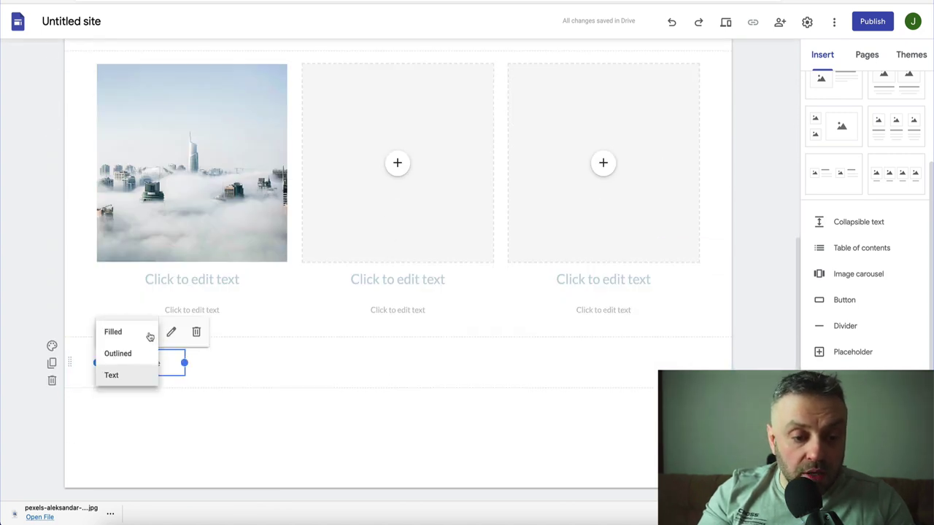
{"action": "left_click", "coordinate": [253, 376]}
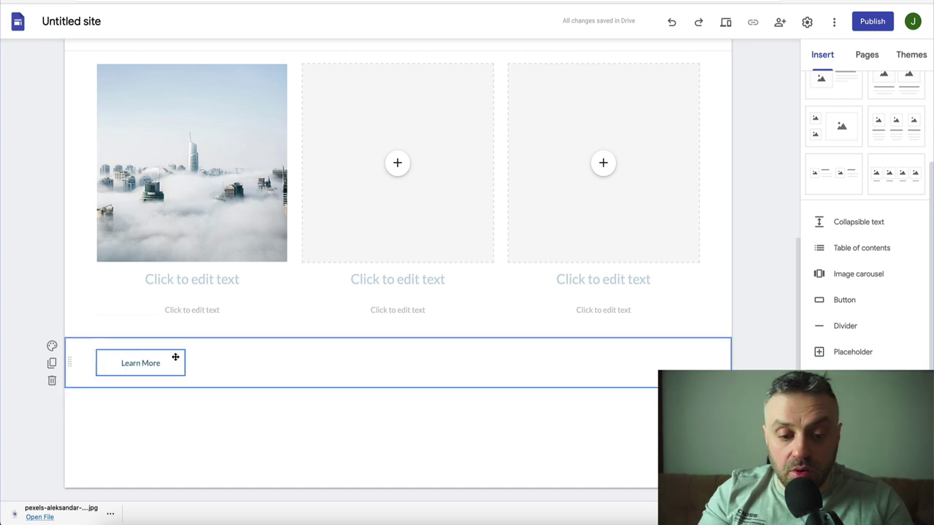
{"action": "left_click", "coordinate": [162, 365]}
{"action": "scroll", "coordinate": [637, 348], "scroll_direction": "up", "scroll_amount": 5}
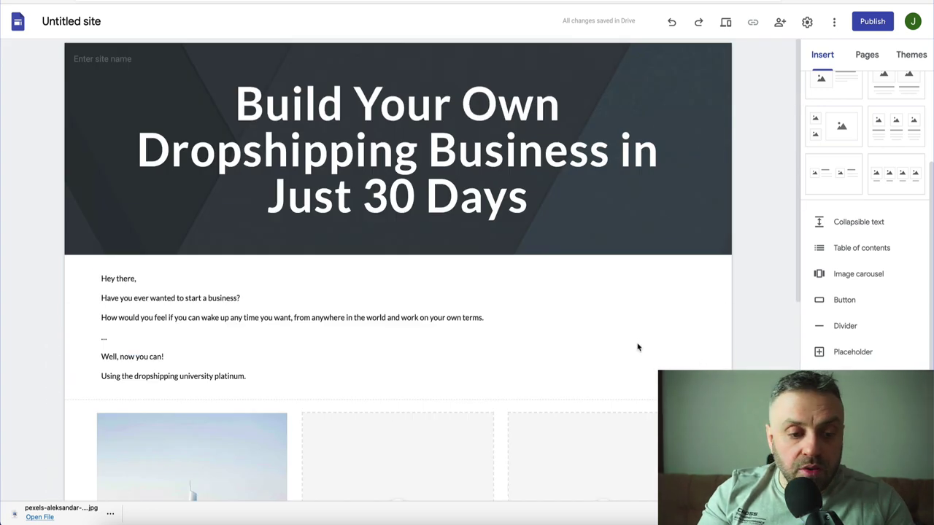
{"action": "scroll", "coordinate": [850, 232], "scroll_direction": "up", "scroll_amount": 2}
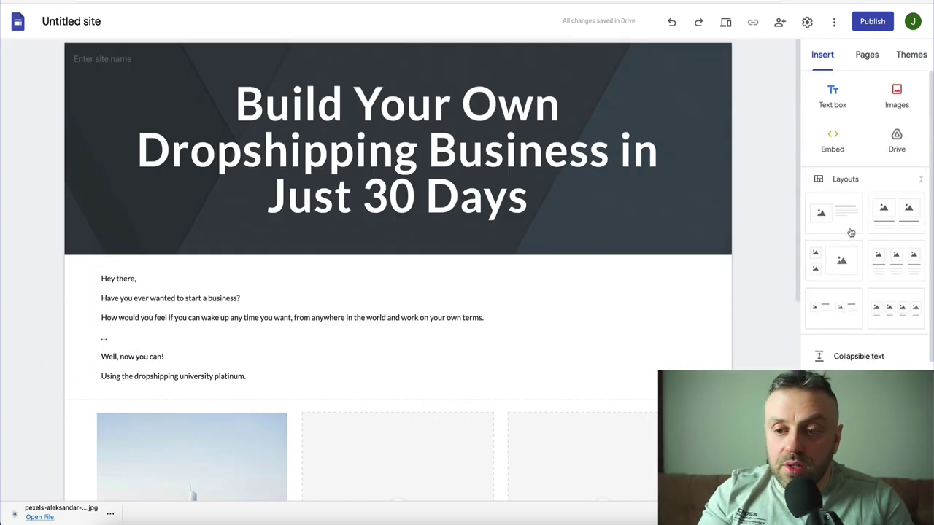
{"action": "scroll", "coordinate": [536, 210], "scroll_direction": "down", "scroll_amount": 4}
{"action": "scroll", "coordinate": [536, 210], "scroll_direction": "up", "scroll_amount": 2}
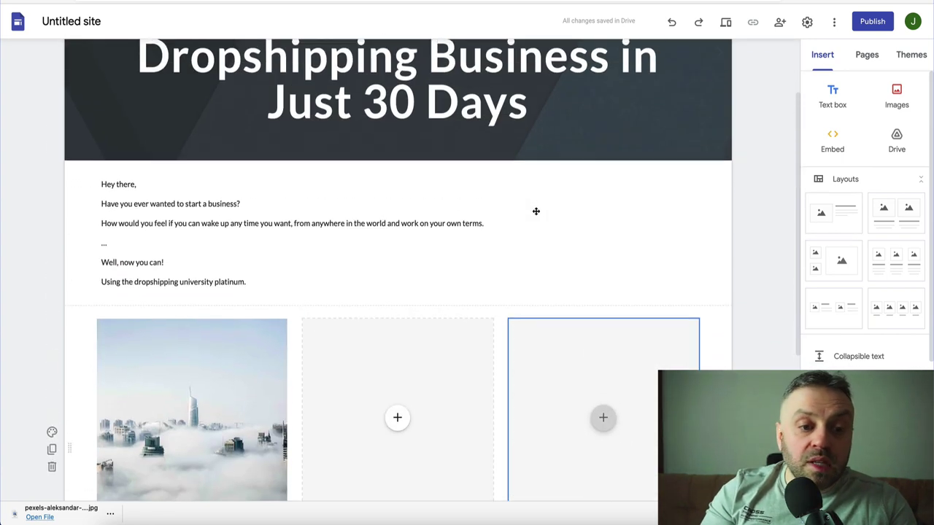
{"action": "scroll", "coordinate": [535, 210], "scroll_direction": "up", "scroll_amount": 3}
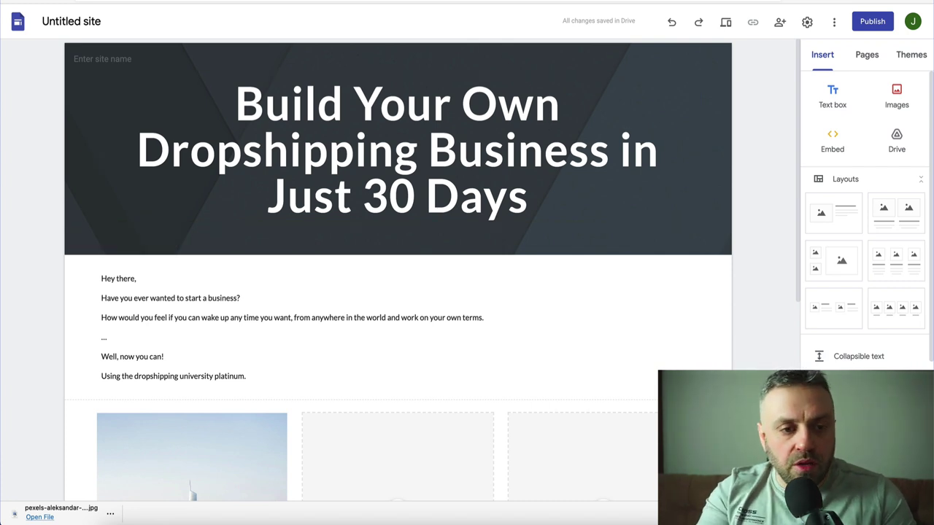
Switch to Google Search, search for "dropshipping forums" and look through the results
{"action": "left_click", "coordinate": [491, 195]}
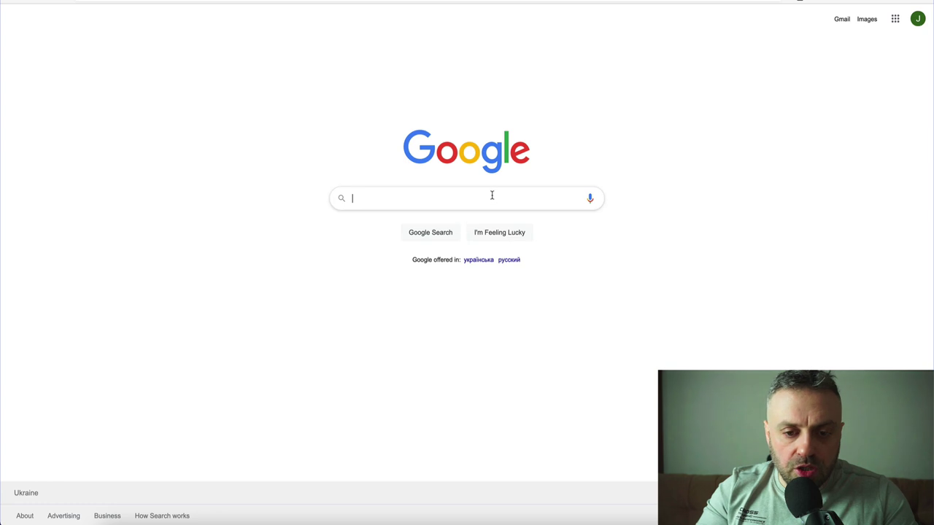
{"action": "type", "text": "dropshipping forums"}
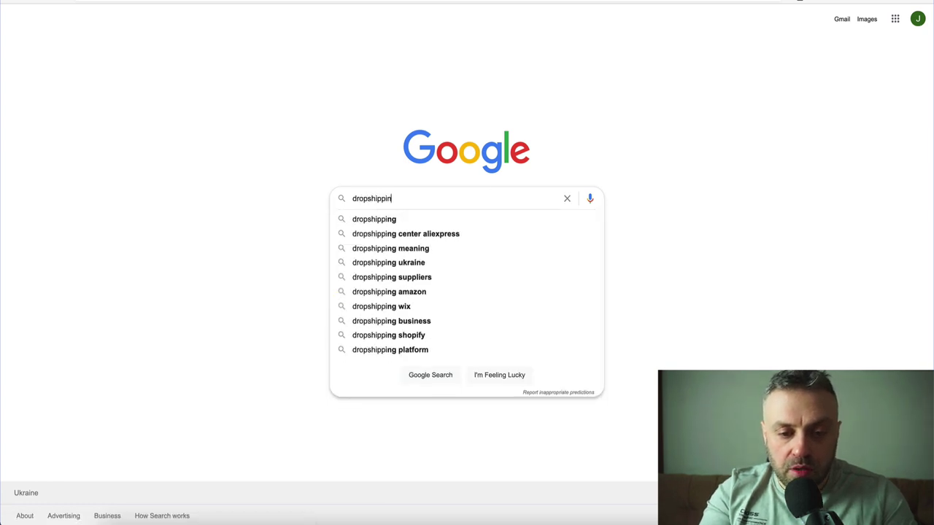
{"action": "key", "text": "Return"}
{"action": "scroll", "coordinate": [95, 277], "scroll_direction": "down", "scroll_amount": 3}
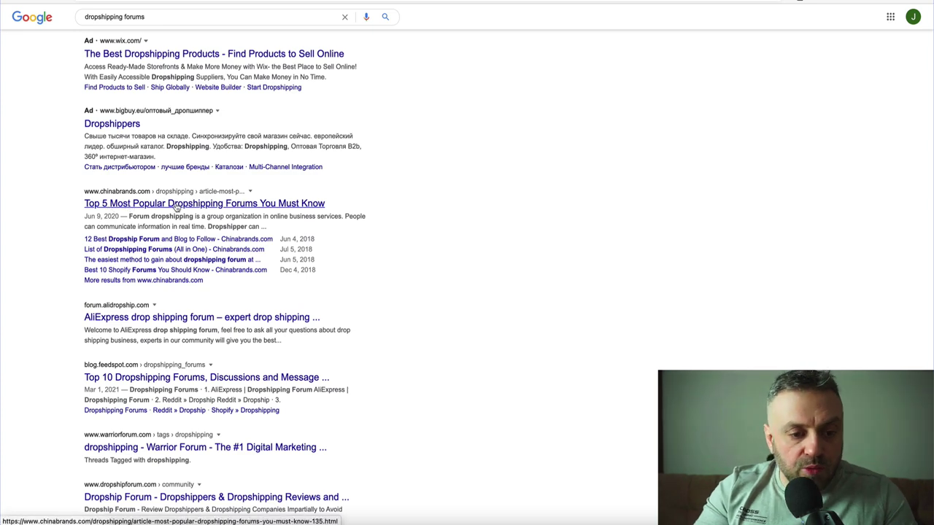
Limit the dropshipping forum search results to the past year
{"action": "scroll", "coordinate": [328, 206], "scroll_direction": "up", "scroll_amount": 3}
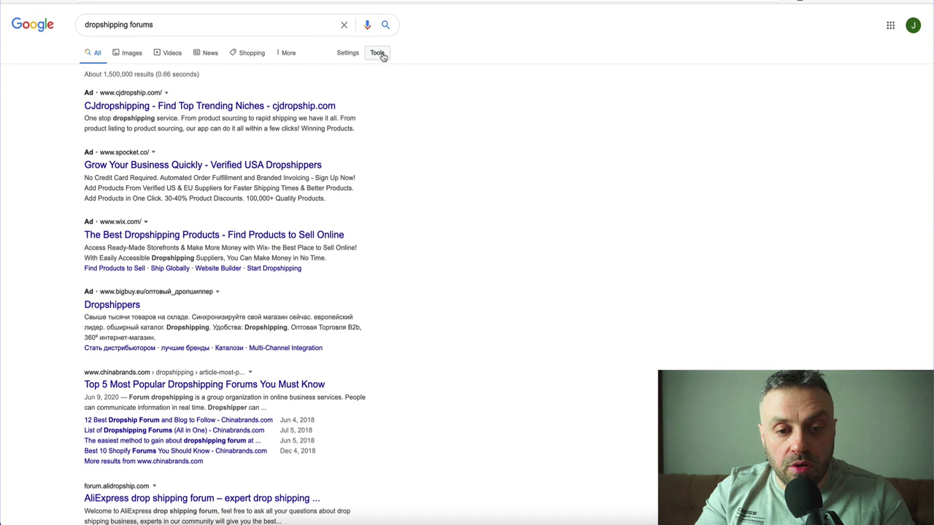
{"action": "left_click", "coordinate": [106, 76]}
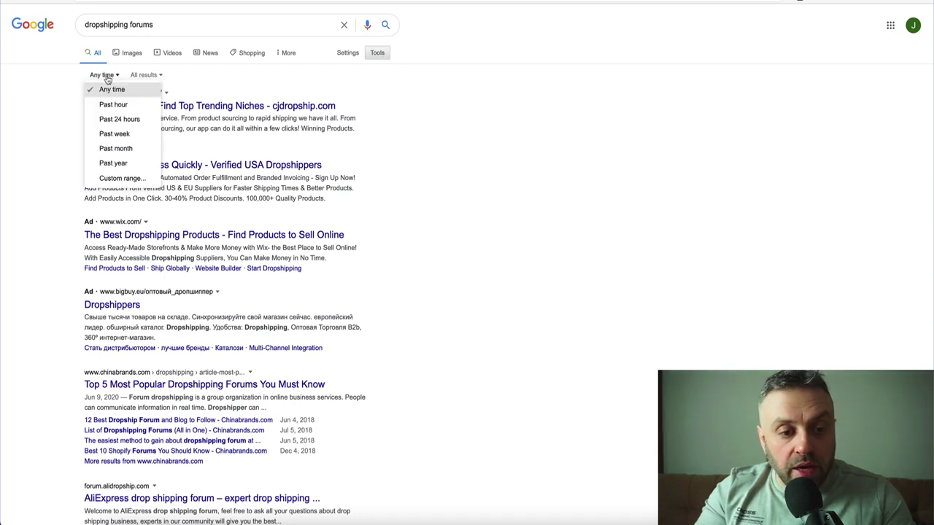
{"action": "left_click", "coordinate": [108, 163]}
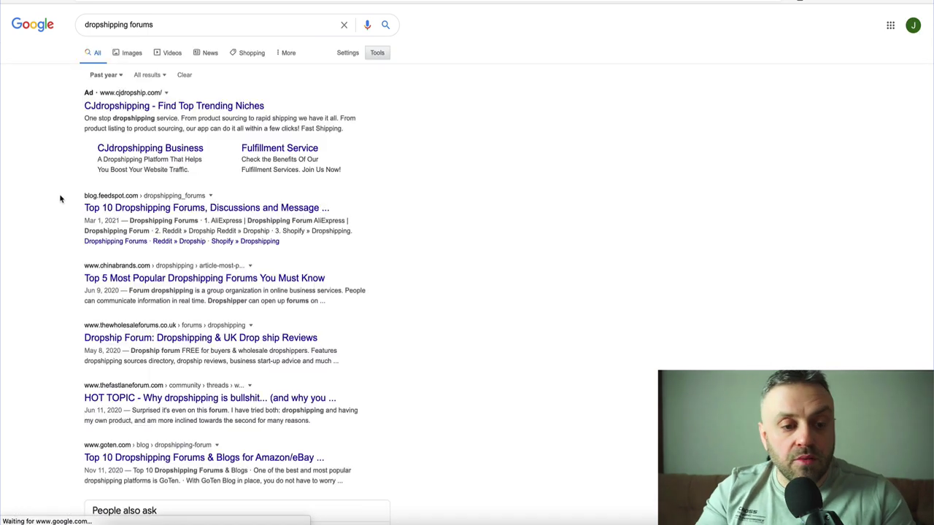